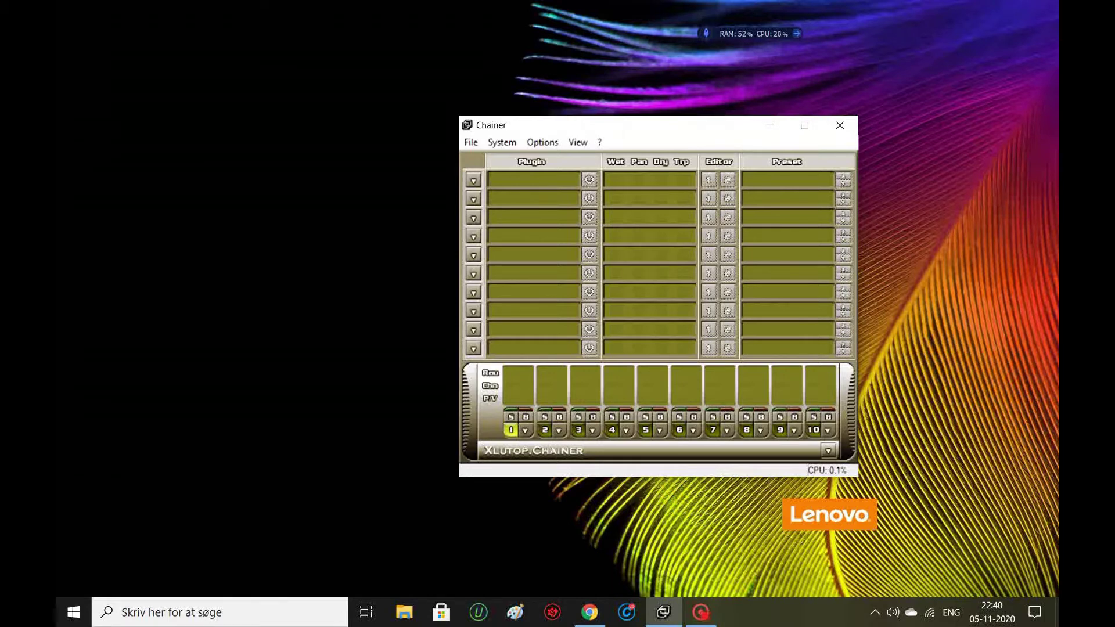
Load the GTG JP 7A synth, without Automap, as the instrument in the first plugin slot.
left_click(473, 180)
mouse_move(515, 240)
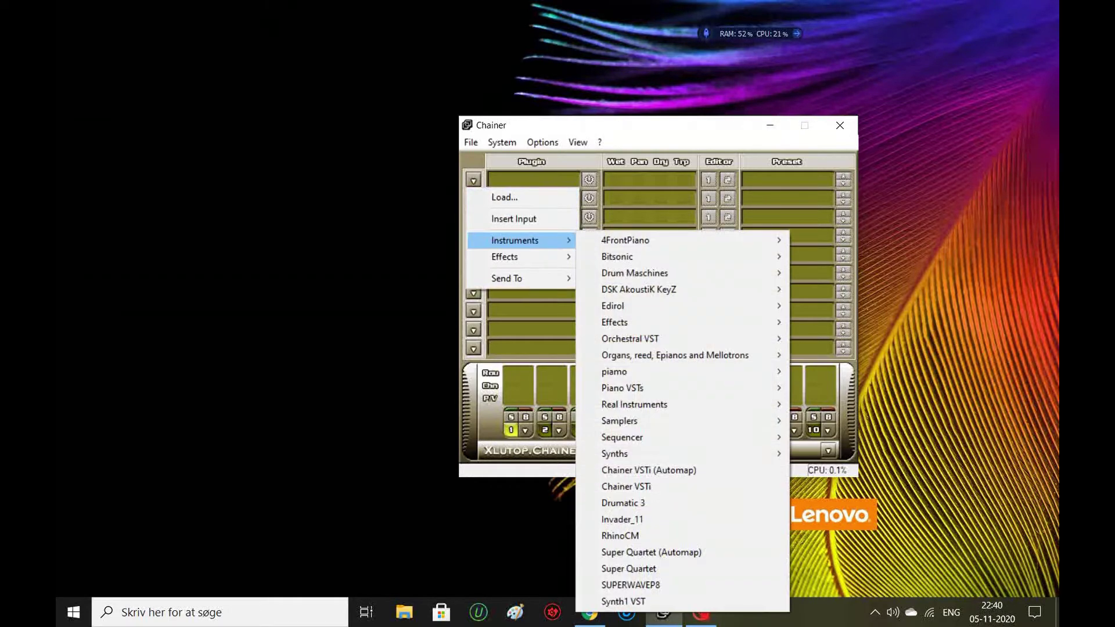
mouse_move(625, 240)
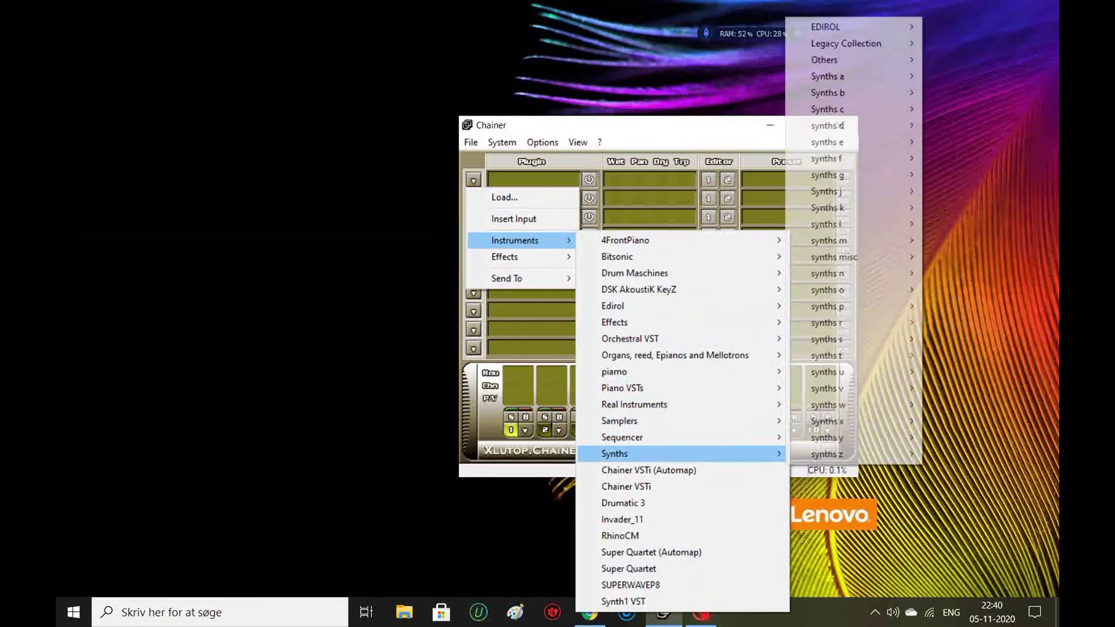
mouse_move(622, 437)
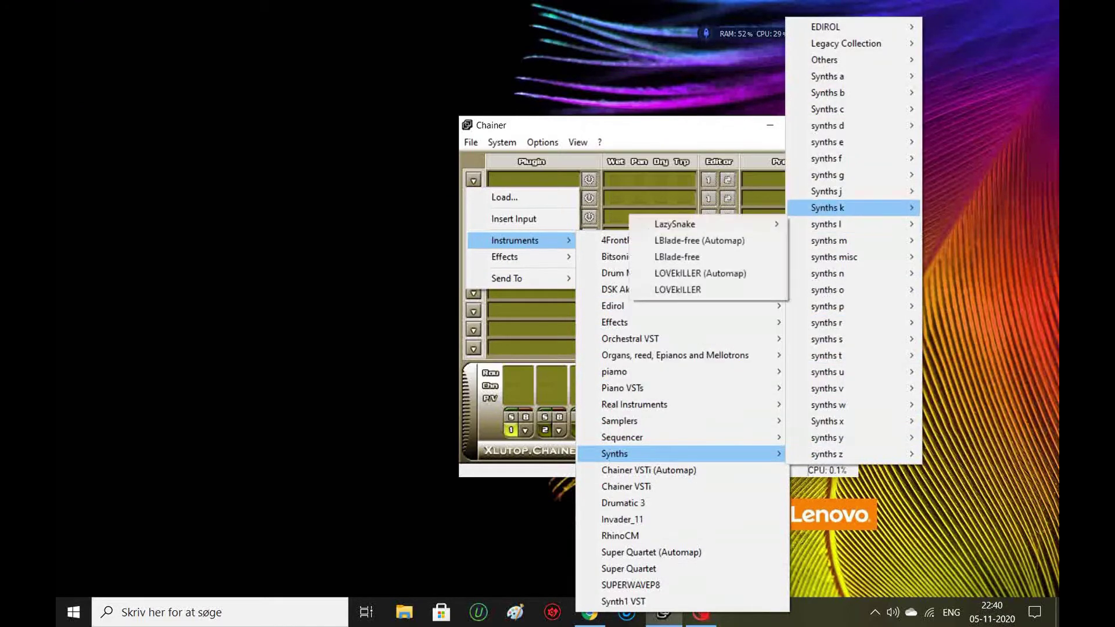
mouse_move(827, 174)
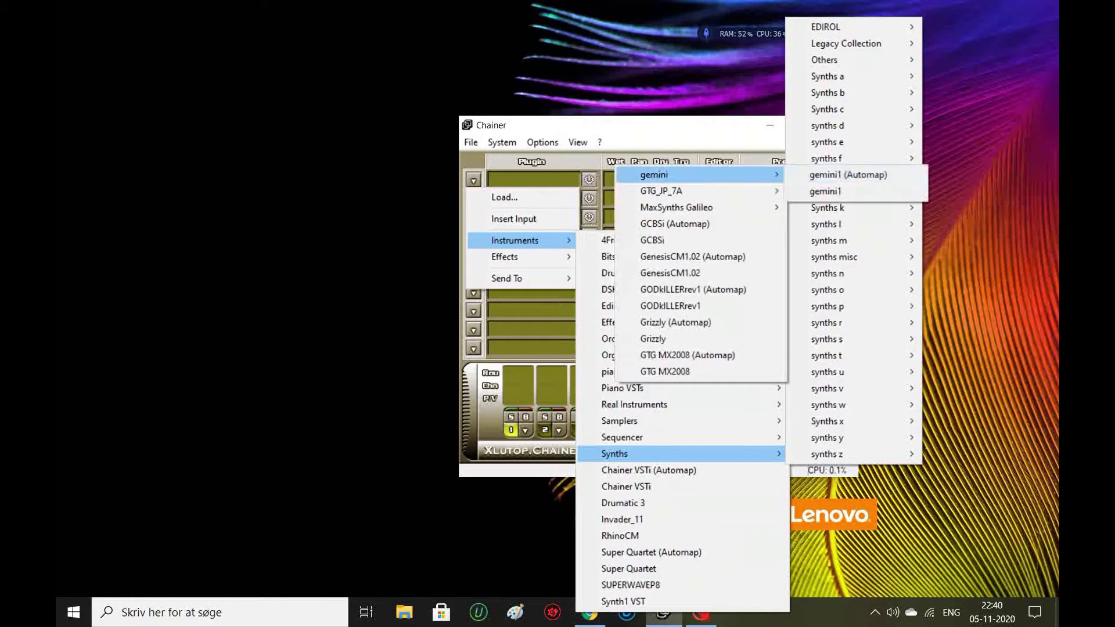
mouse_move(662, 191)
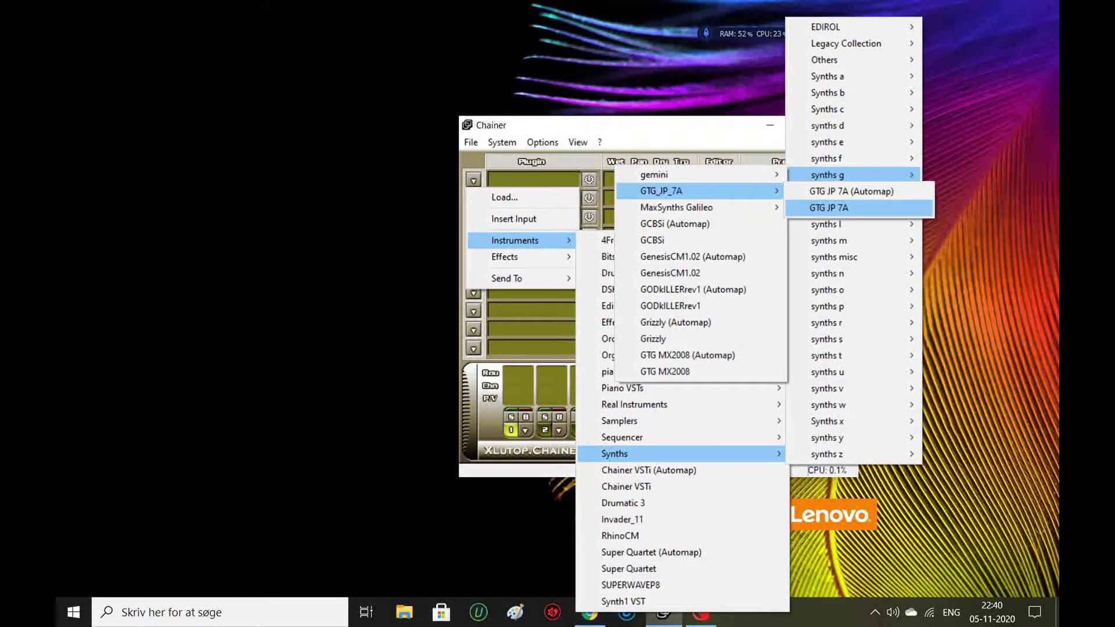
left_click(828, 207)
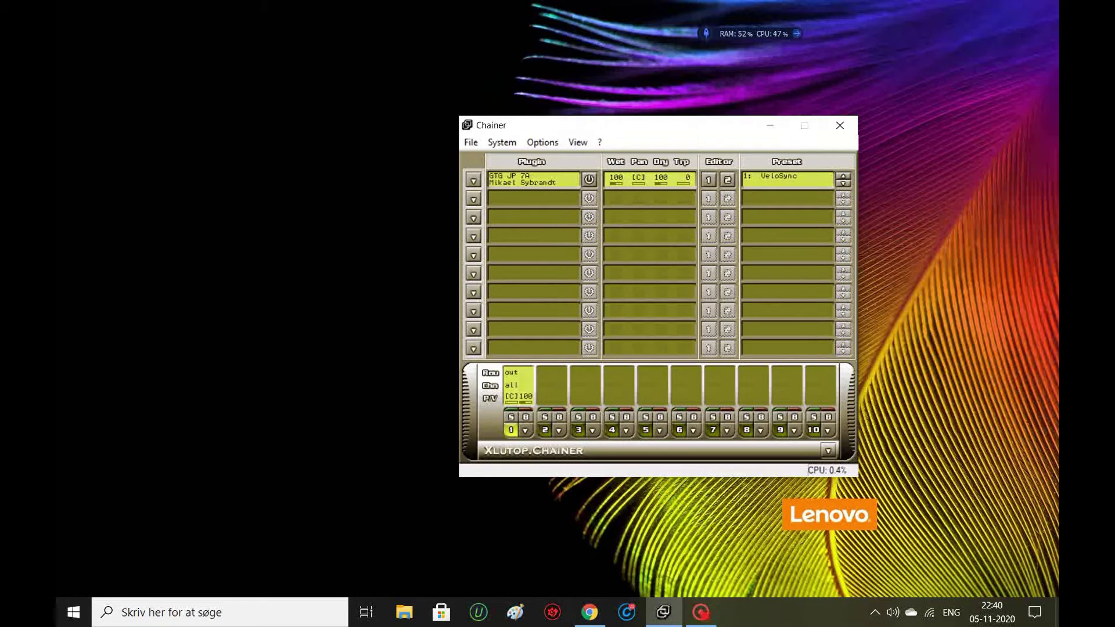
Open the GTG JP 7A editor, move its window nearer the middle of the screen, and close it.
left_click(708, 180)
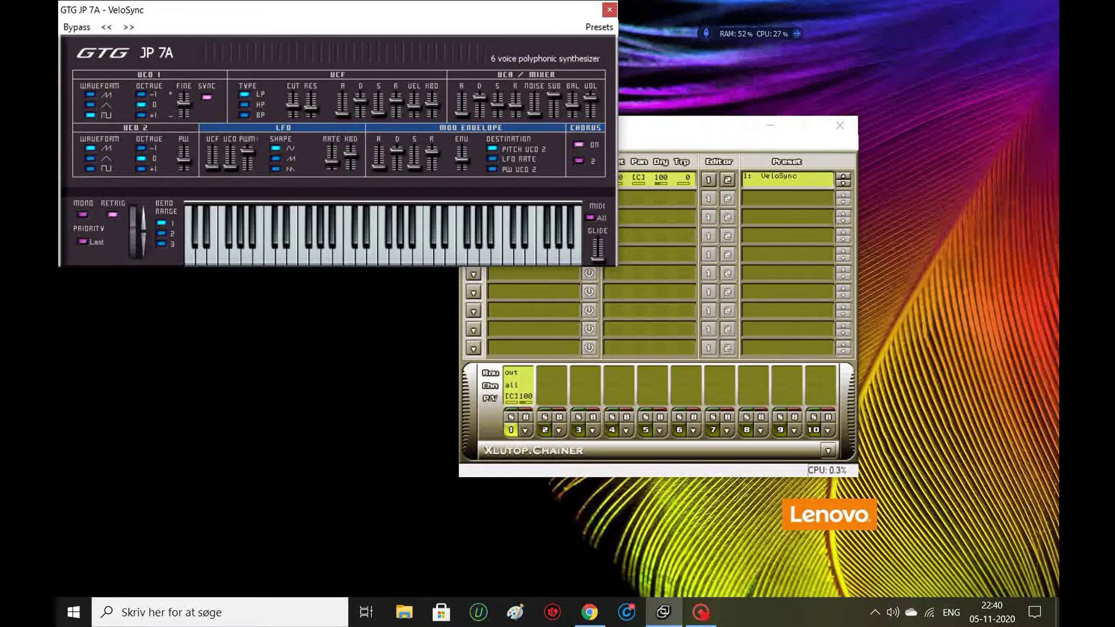
left_click_drag(336, 10, 522, 112)
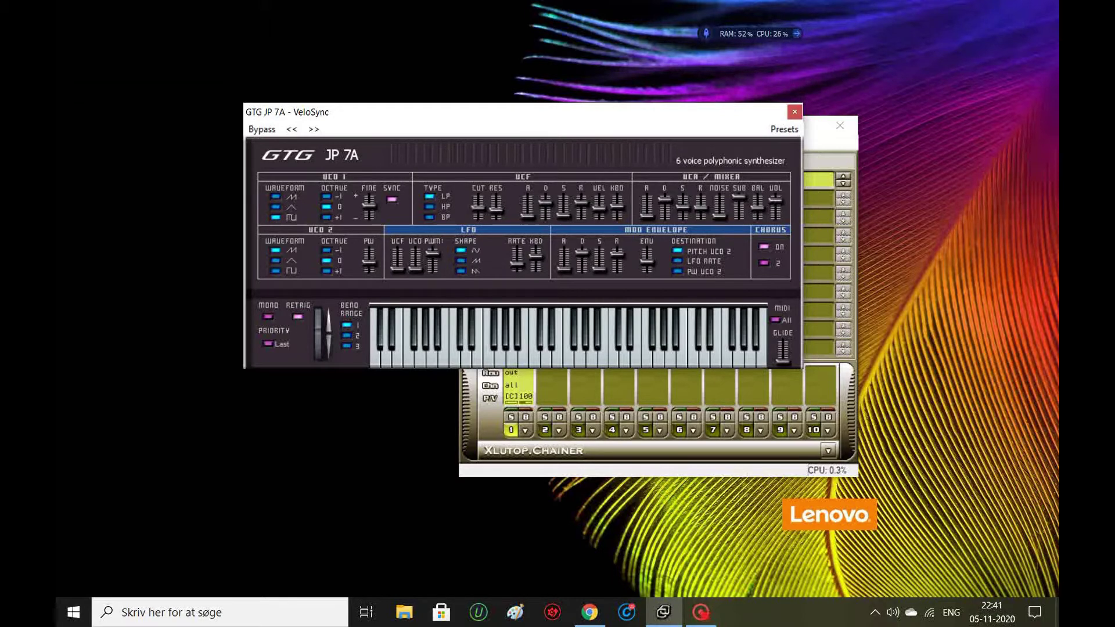
left_click(794, 112)
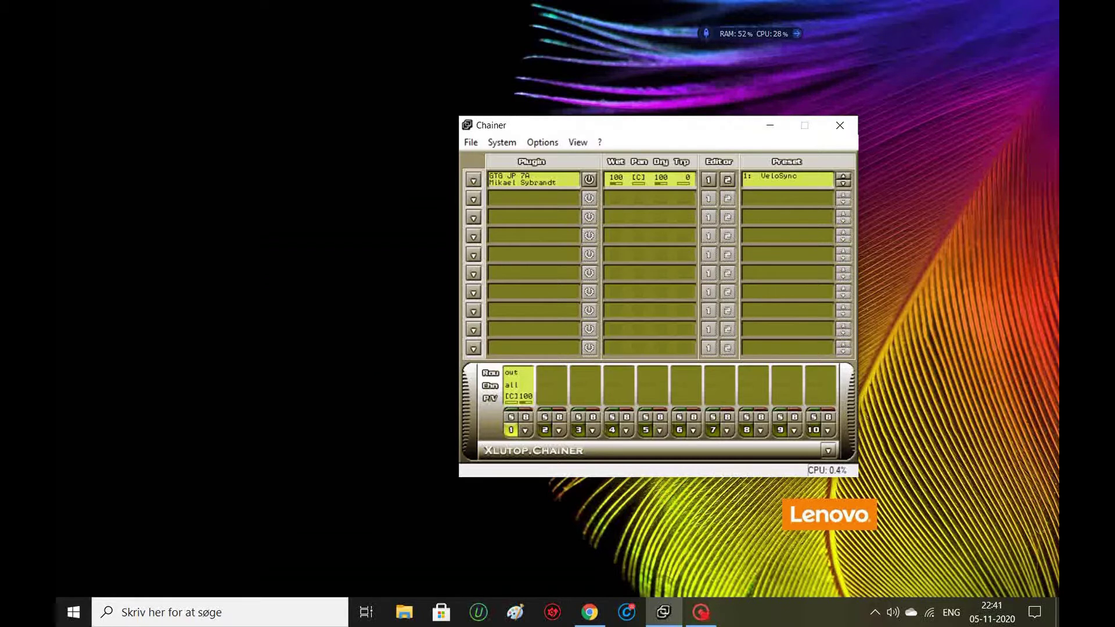
Set the first slot's wet level to 200 and slightly raise the volume slider in the GTG JP 7A editor.
left_click_drag(616, 179, 616, 124)
left_click(708, 179)
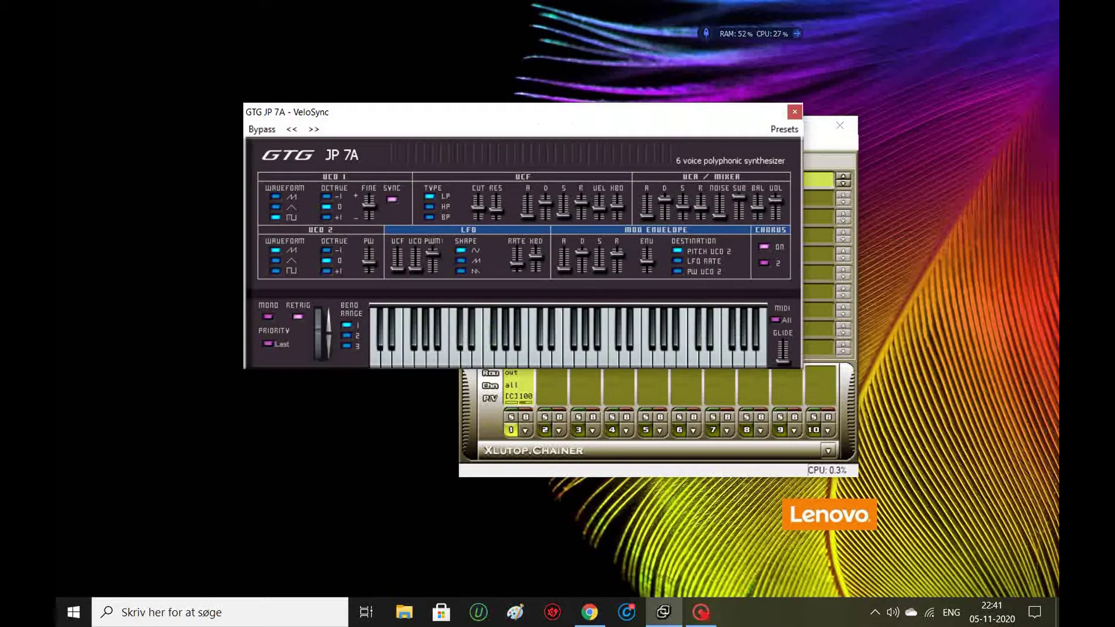
left_click_drag(775, 201, 775, 197)
Advance the GTG JP 7A to the AnalogStringer preset, raise its filter cutoff slightly, and close the editor.
left_click(314, 129)
left_click(314, 129)
left_click(314, 129)
left_click(313, 129)
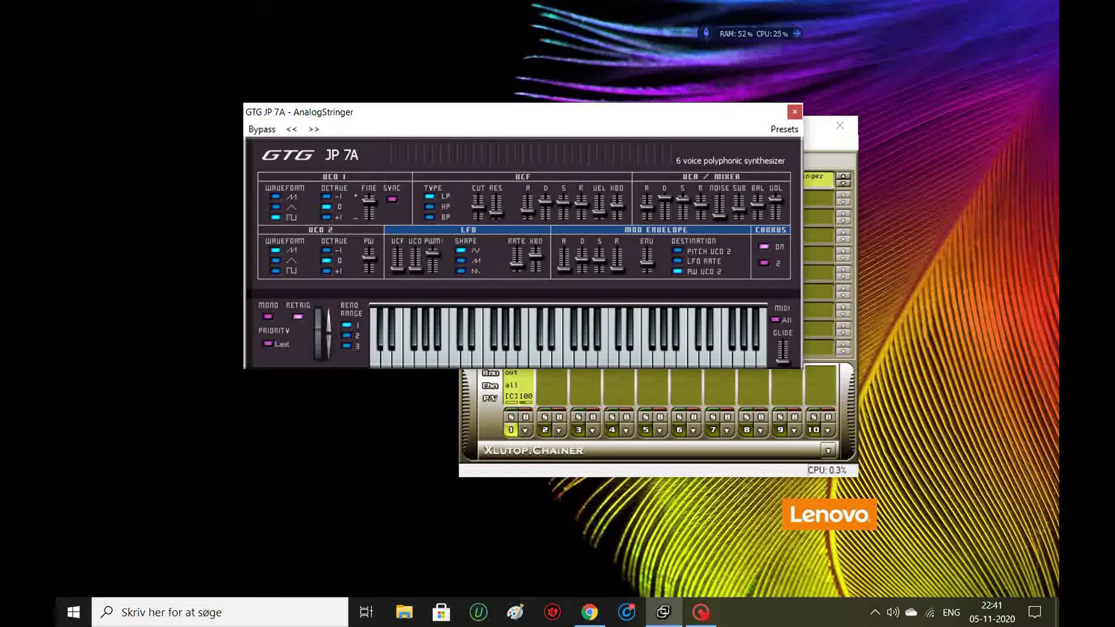
left_click_drag(478, 207, 478, 199)
left_click(794, 111)
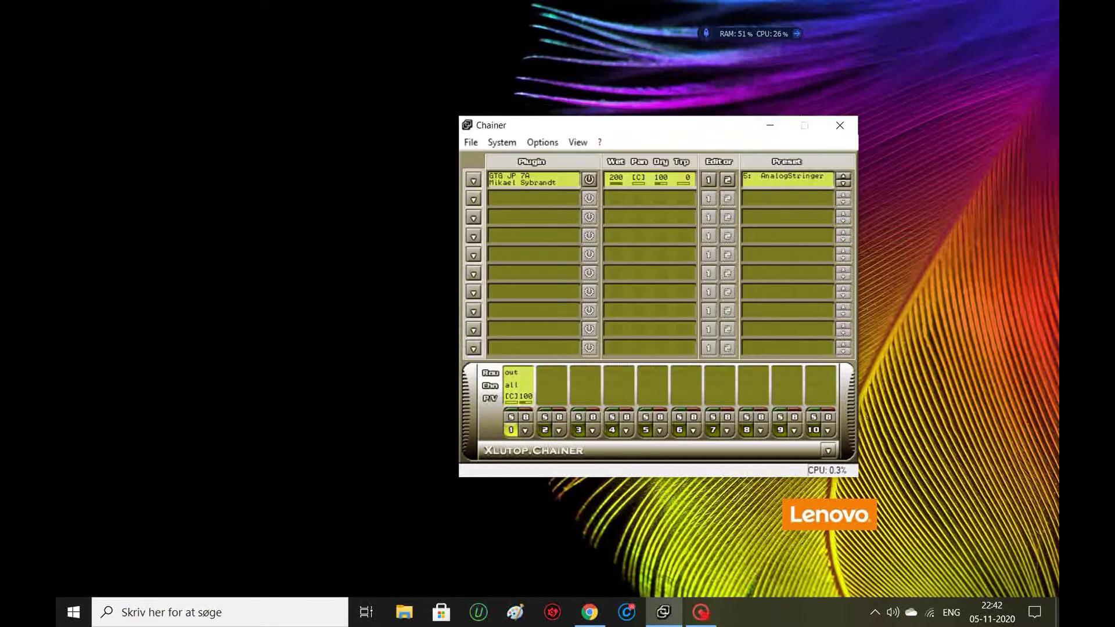
Load the TAL-Chorus-60 effect, without Automap, in the second plugin slot.
left_click(474, 199)
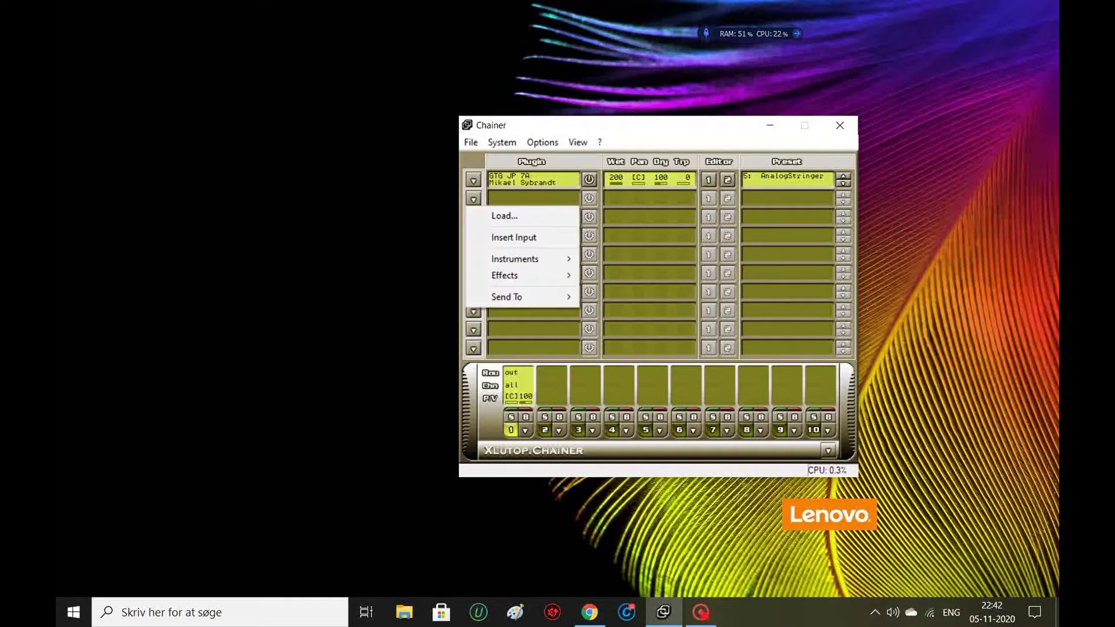
mouse_move(511, 275)
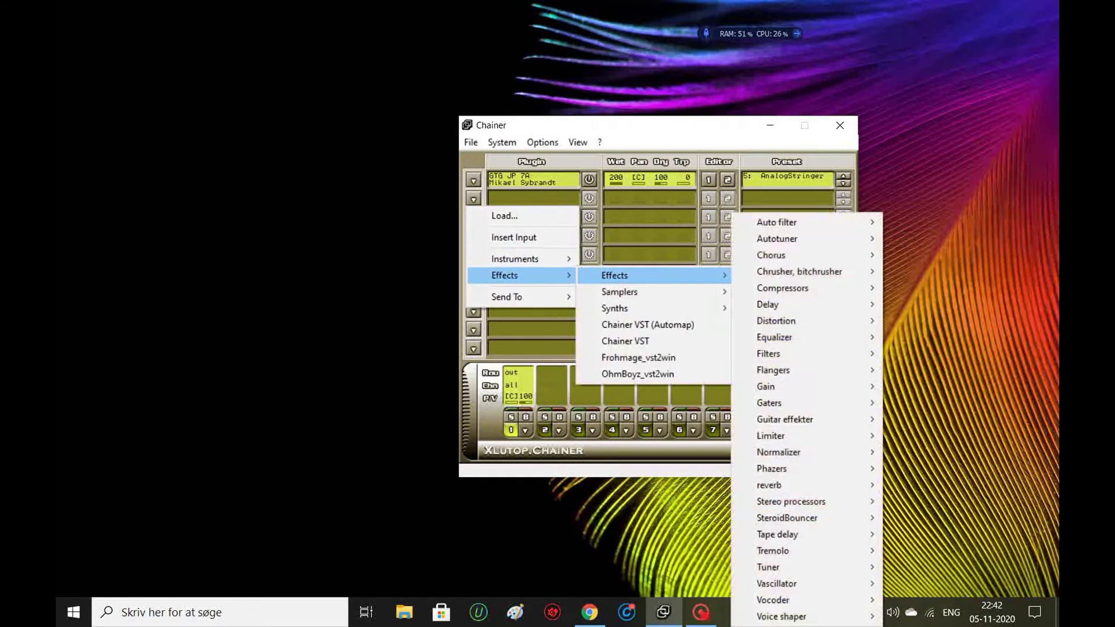
mouse_move(639, 275)
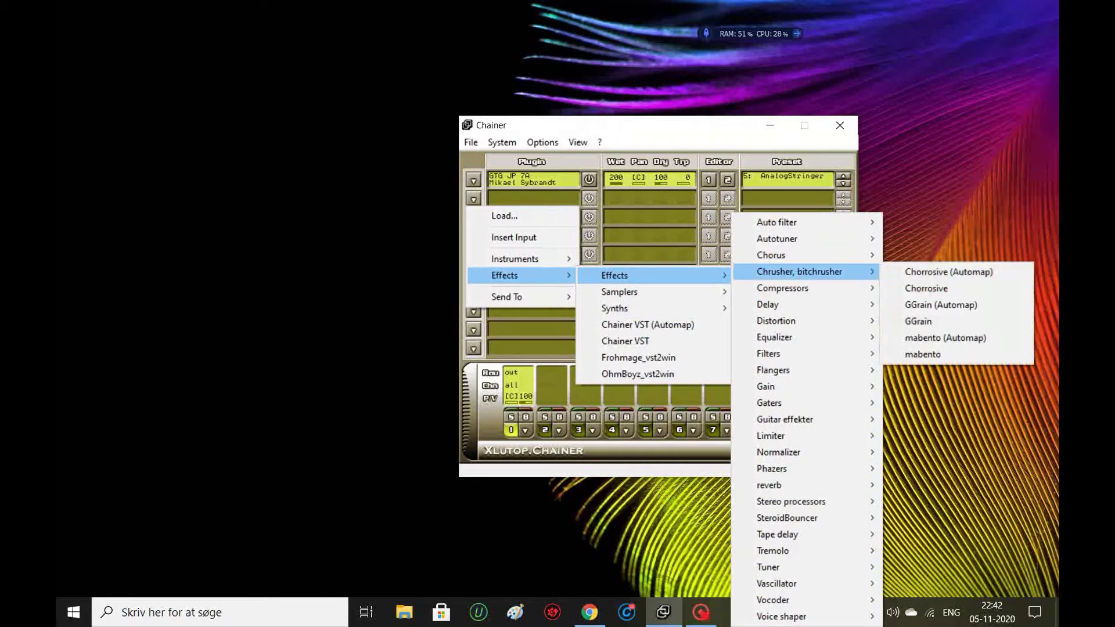
mouse_move(802, 255)
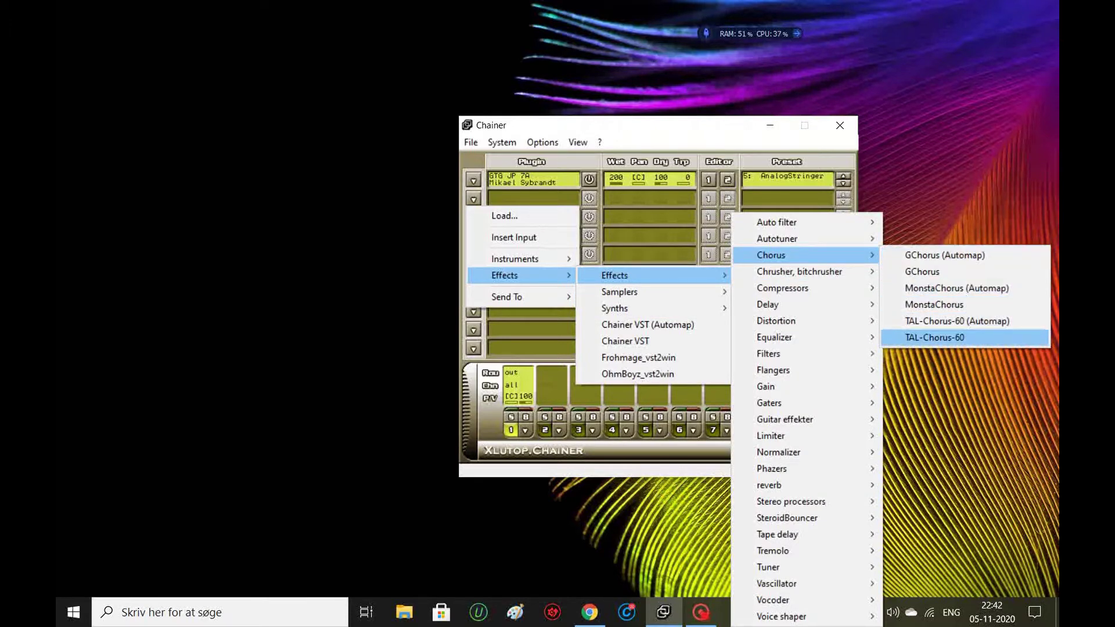
left_click(935, 337)
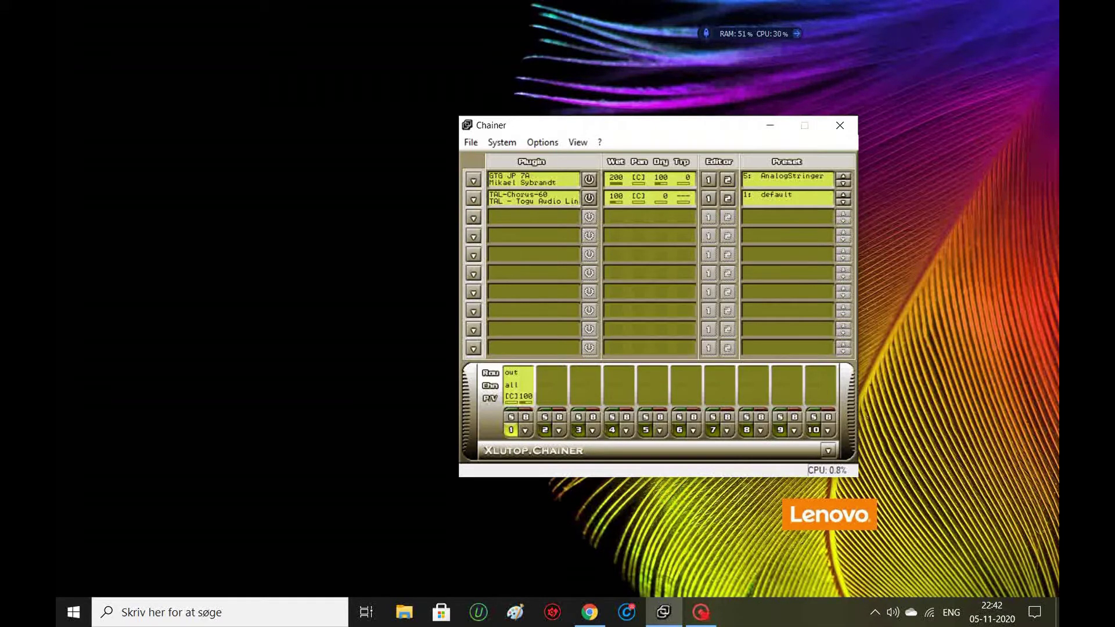
Adjust the mix amount of the TAL-Chorus-60 effect and close its editor.
left_click(708, 198)
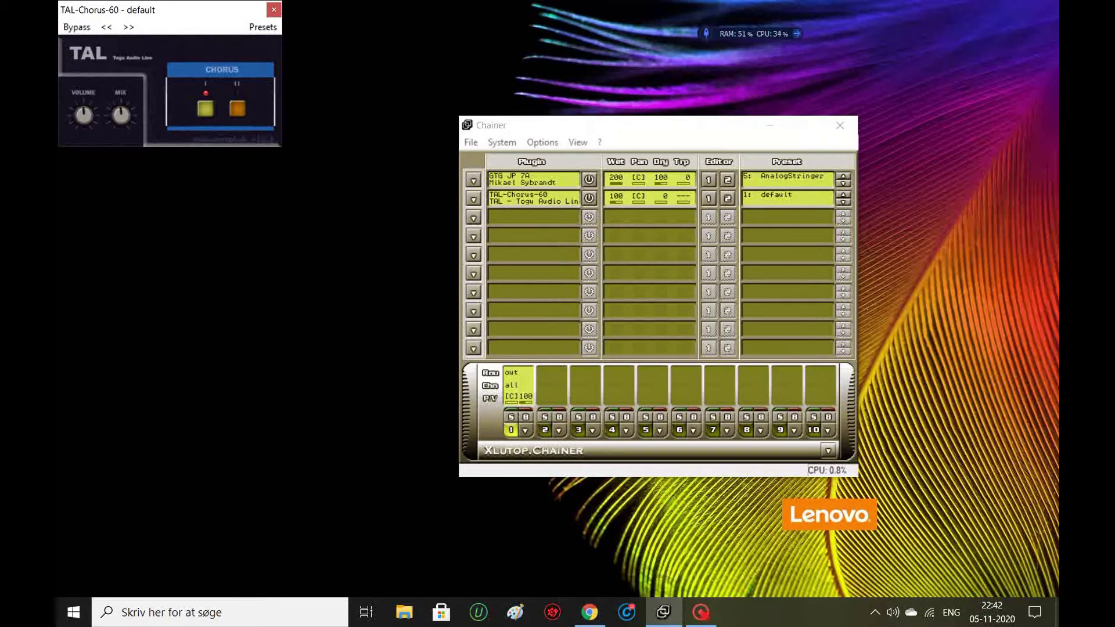
left_click_drag(121, 114, 121, 93)
left_click_drag(121, 114, 121, 125)
left_click_drag(121, 115, 121, 79)
left_click(274, 10)
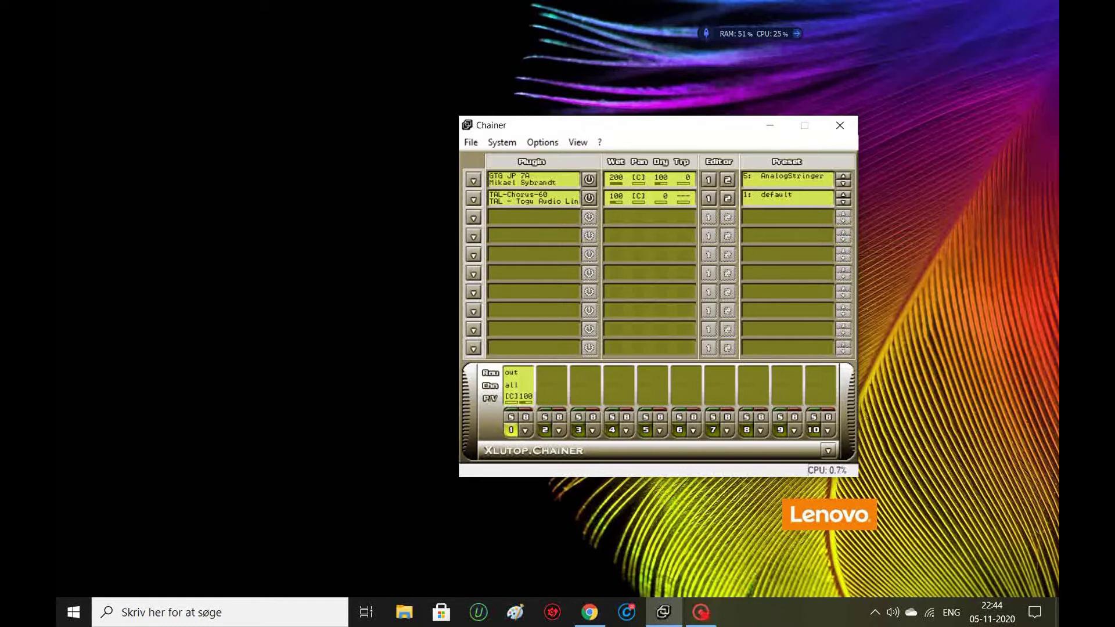
Load the ColourEQ_32 equalizer, without Automap, in the third plugin slot.
left_click(473, 218)
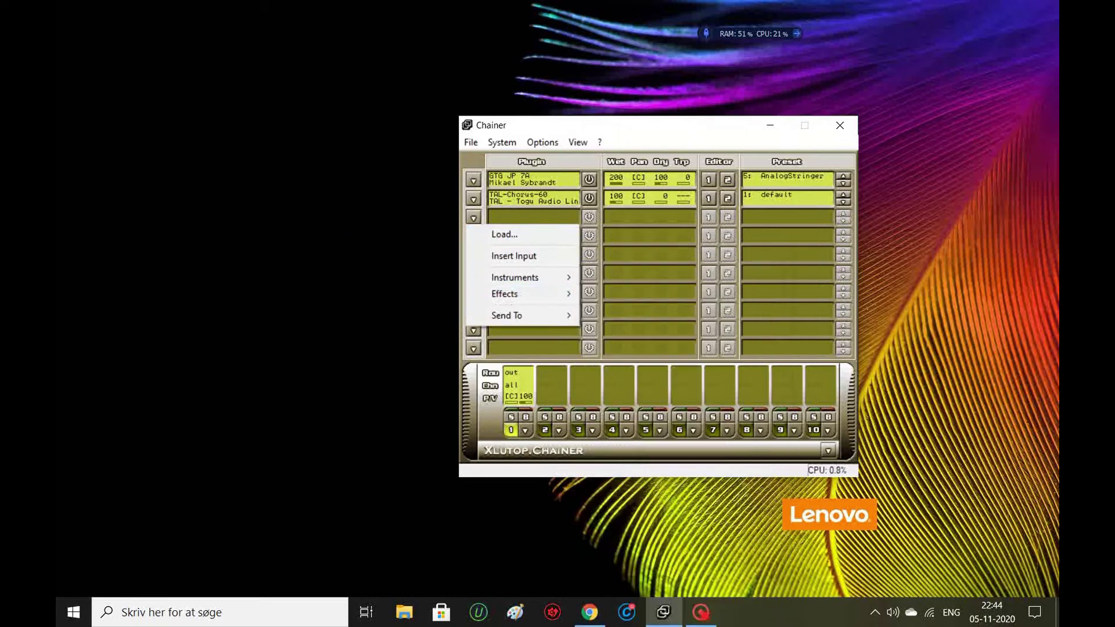
mouse_move(505, 294)
mouse_move(614, 294)
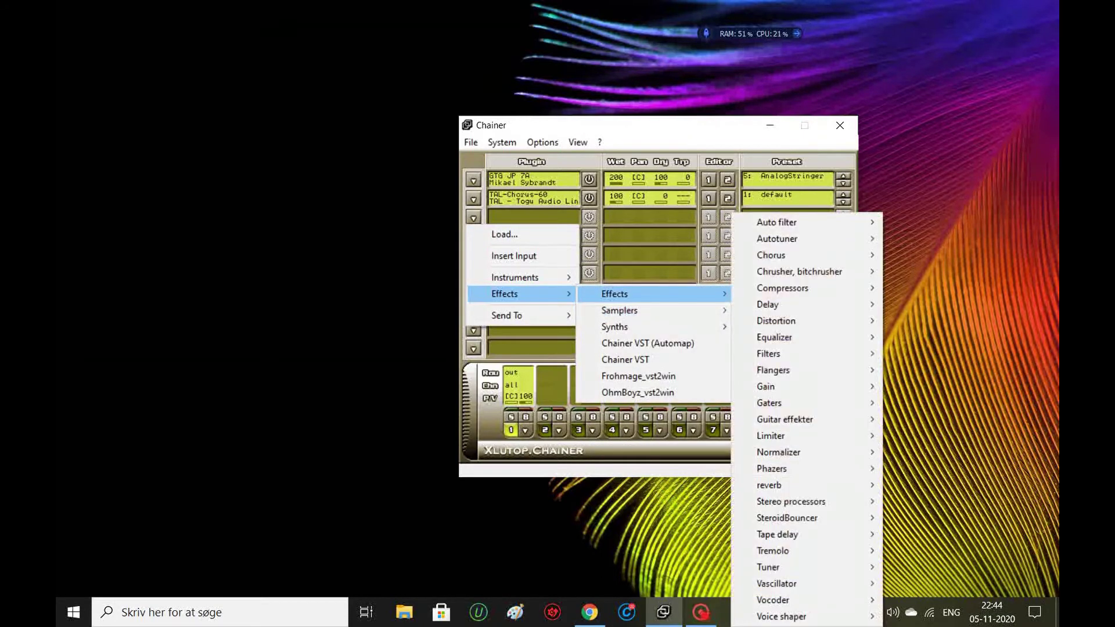
mouse_move(783, 288)
mouse_move(774, 338)
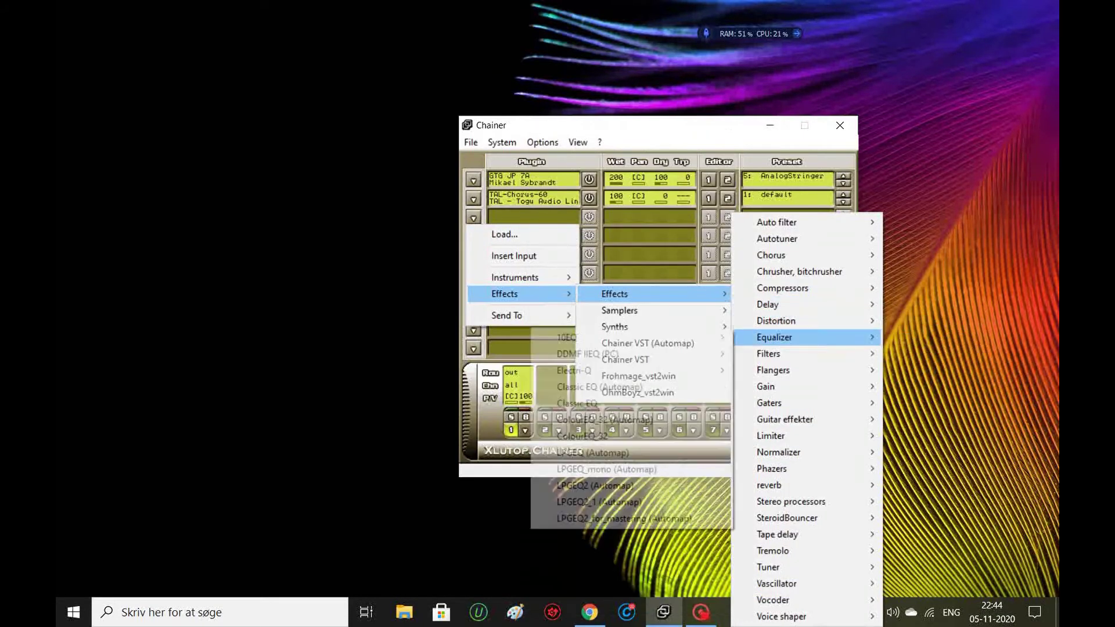
mouse_move(587, 354)
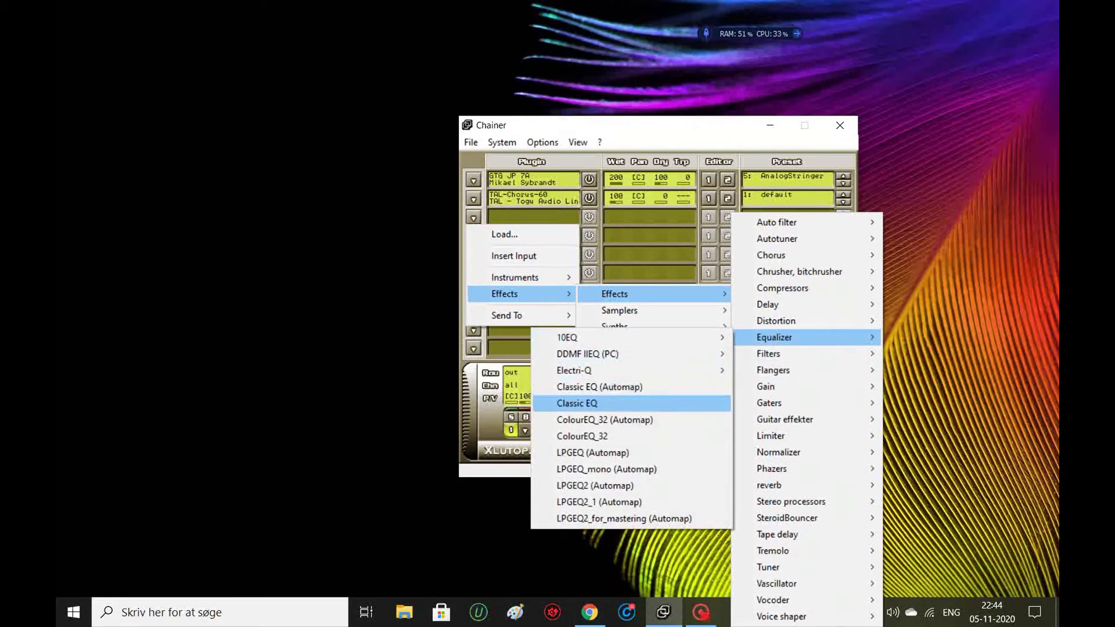
left_click(582, 437)
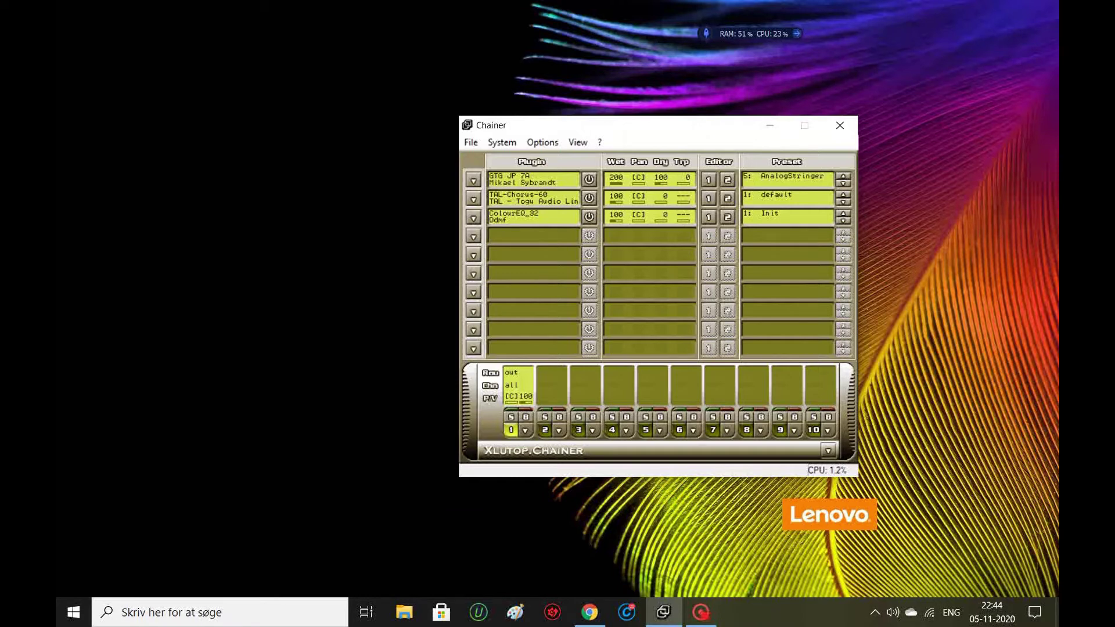
Boost the 84 Hz band of ColourEQ_32 to about 10.1 dB.
left_click(708, 216)
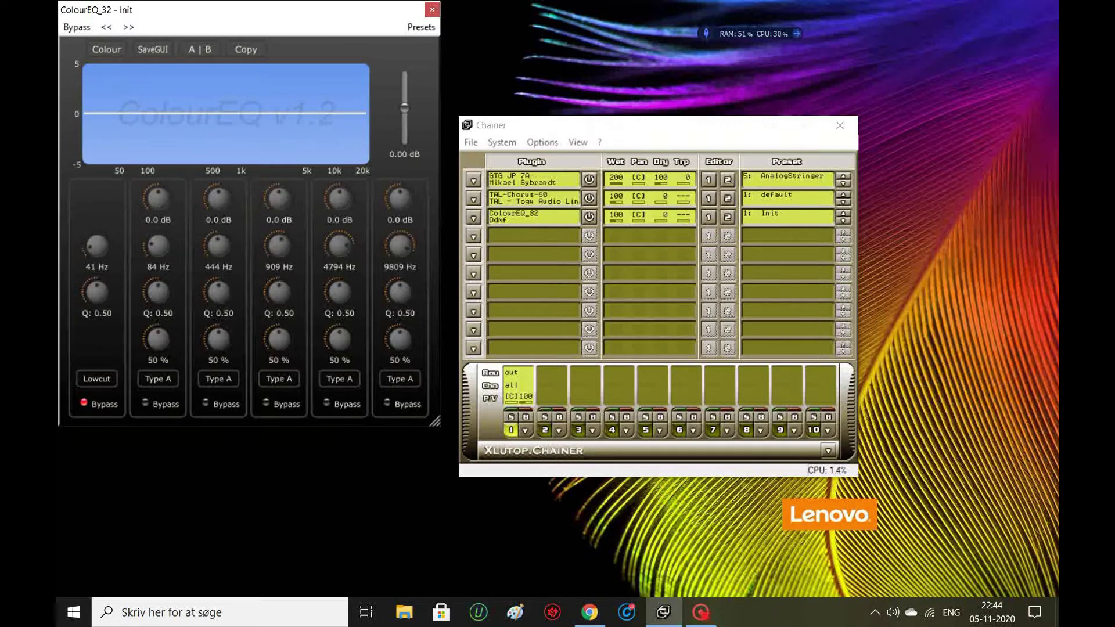
left_click_drag(157, 199, 158, 169)
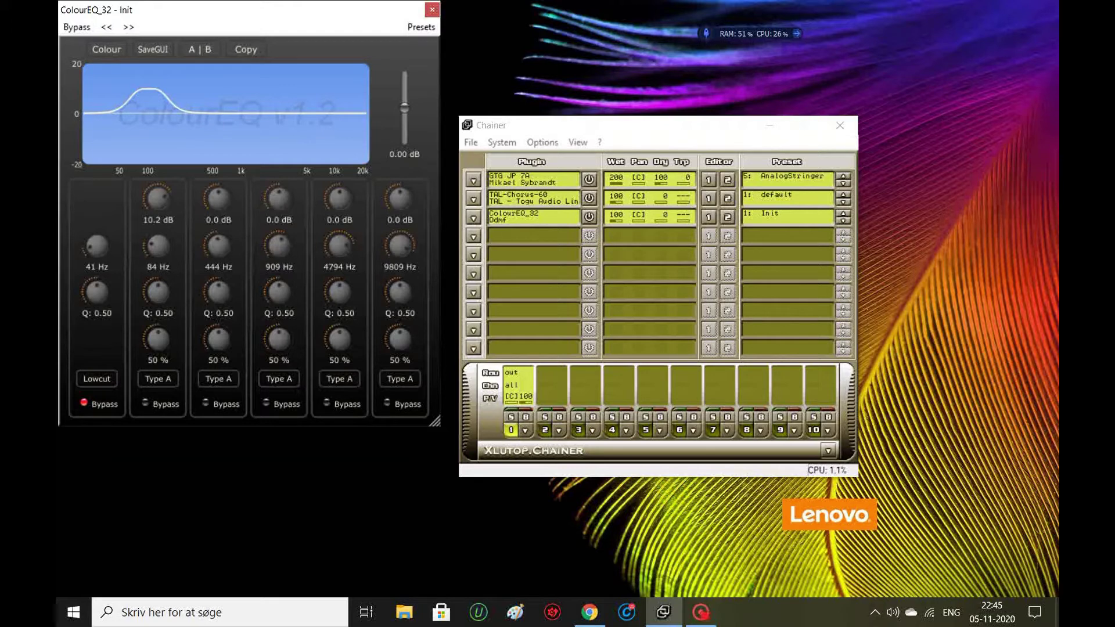
left_click_drag(158, 199, 158, 236)
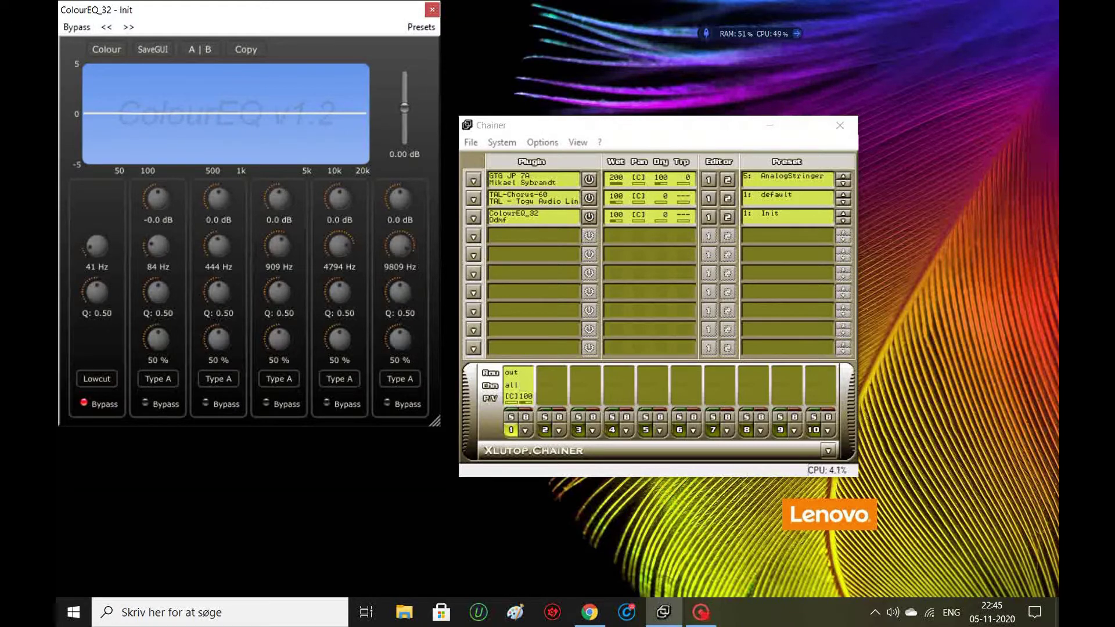
left_click_drag(158, 198, 157, 169)
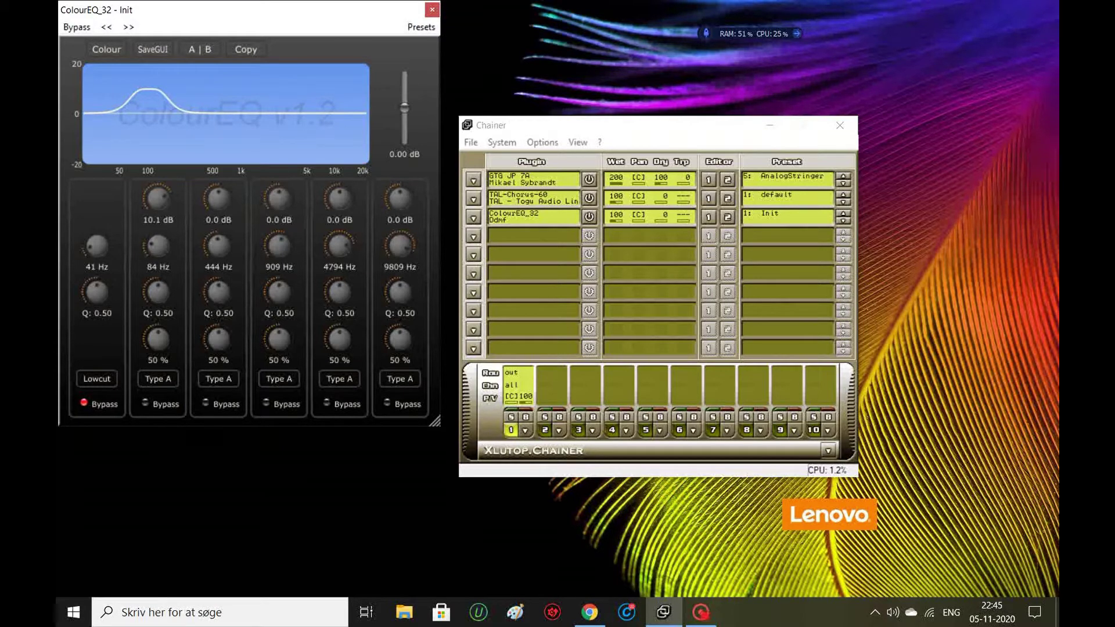
Boost the 444 Hz band to about 6.6 dB, 909 Hz and 4794 Hz to 5.2 dB, and 9809 Hz to 2.5 dB, and close the equalizer.
left_click_drag(219, 199, 218, 174)
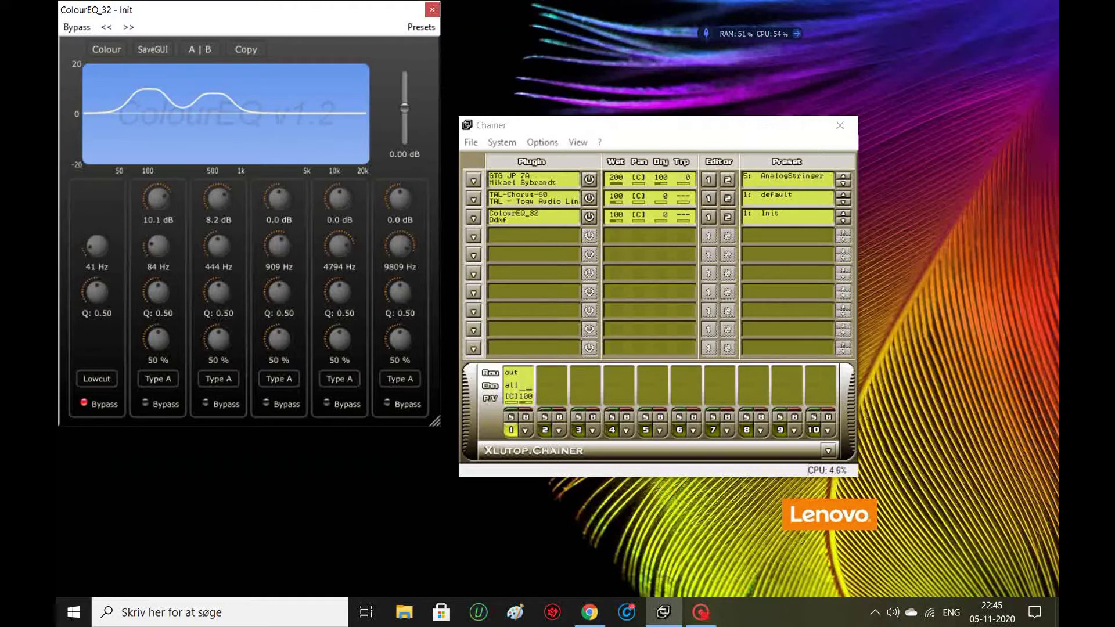
left_click_drag(279, 198, 279, 176)
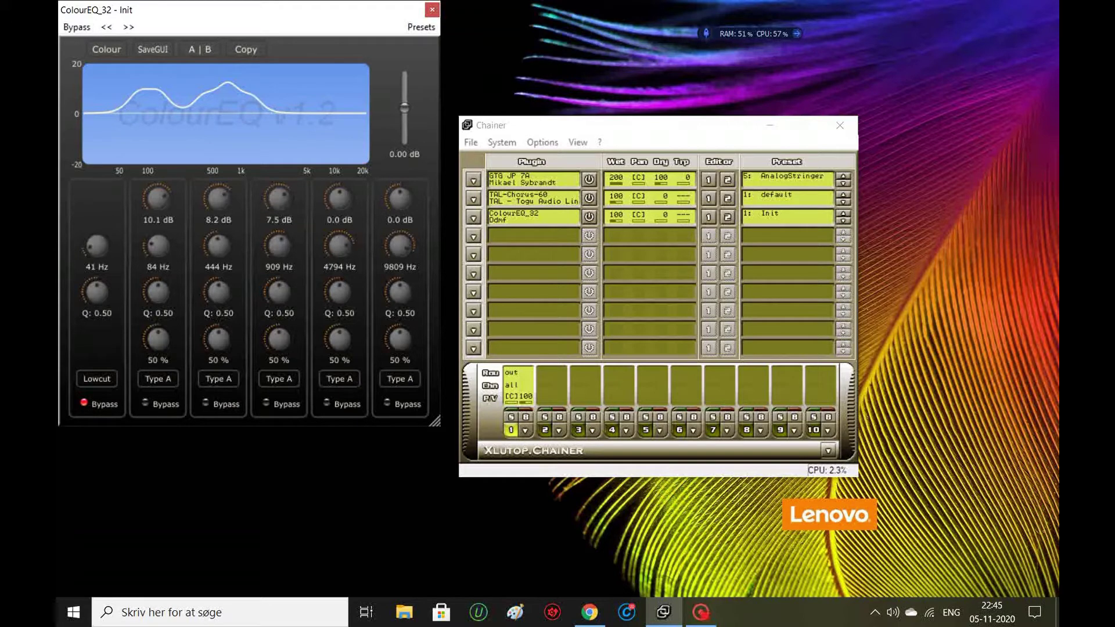
left_click_drag(279, 198, 219, 204)
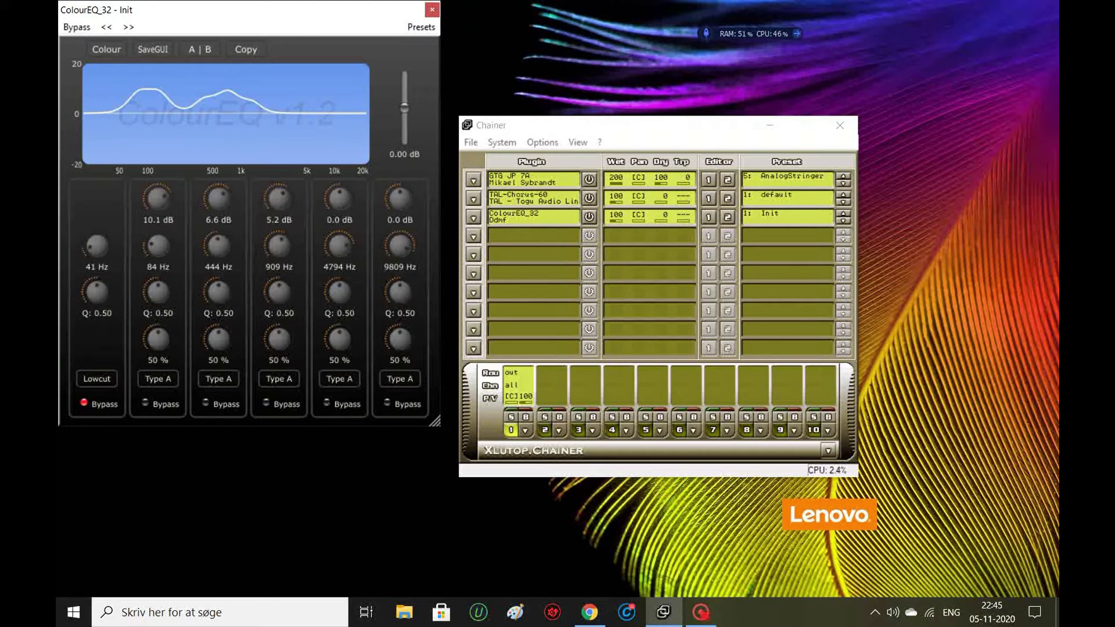
left_click_drag(339, 199, 400, 195)
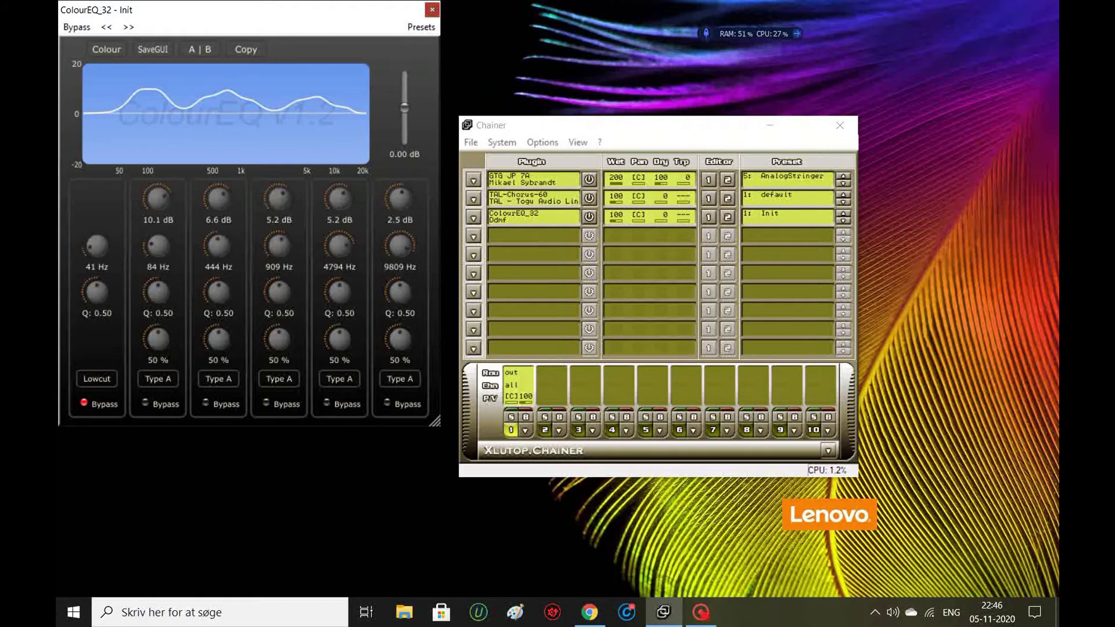
left_click(432, 10)
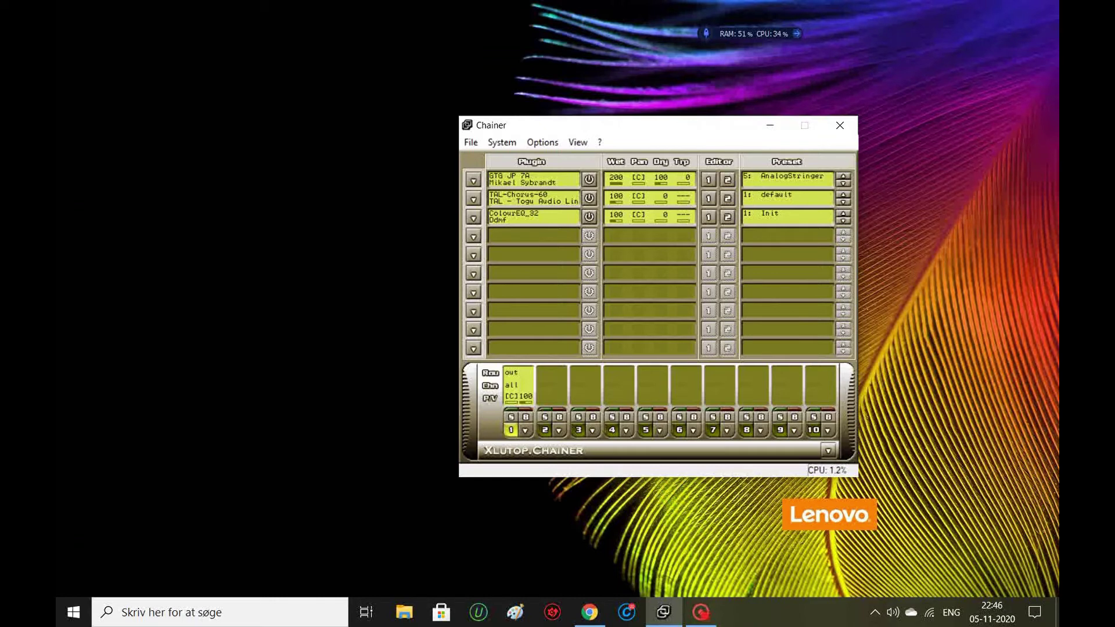
Step forward through the GTG JP 7A presets from AnalogStringer to Harp and close the synth editor.
left_click(709, 179)
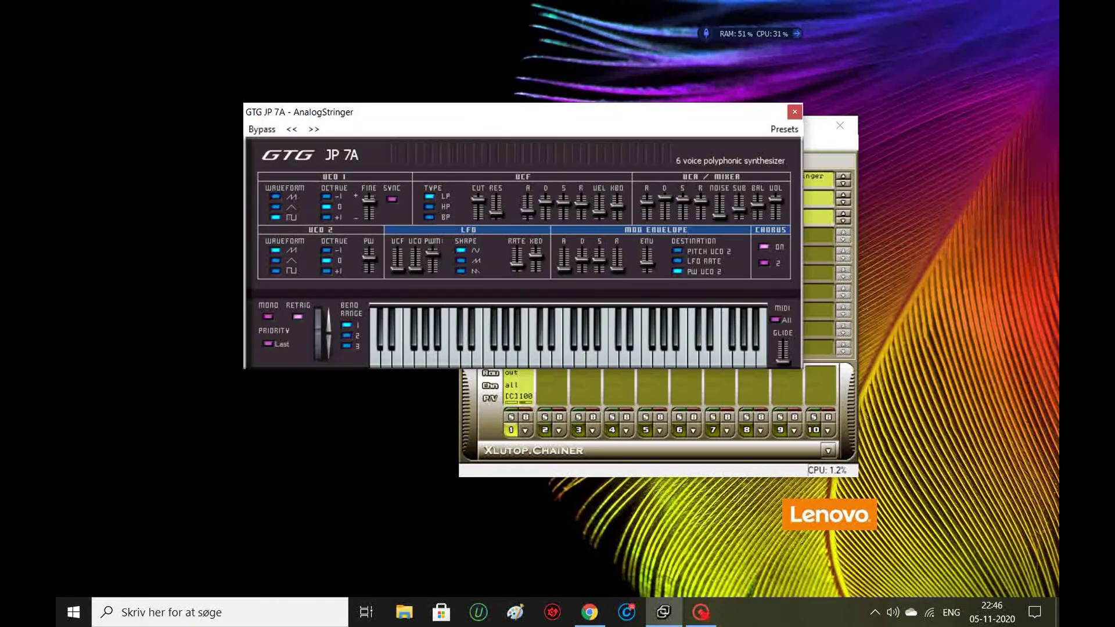
left_click(314, 128)
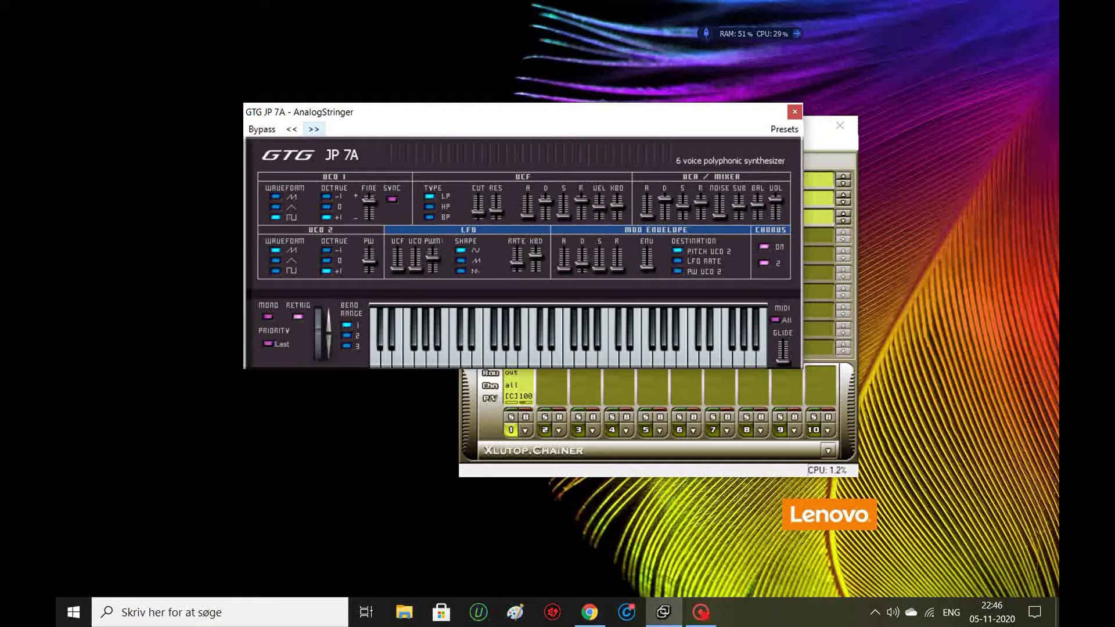
left_click(313, 129)
left_click(313, 129)
left_click(313, 129)
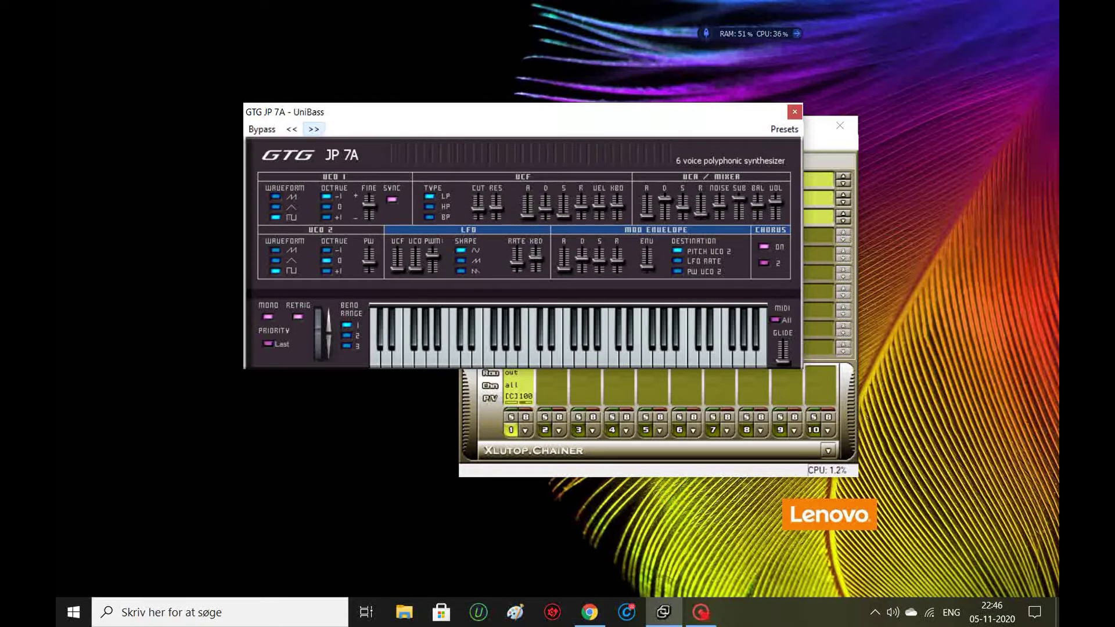
left_click(314, 128)
left_click(314, 129)
left_click(313, 129)
left_click(314, 129)
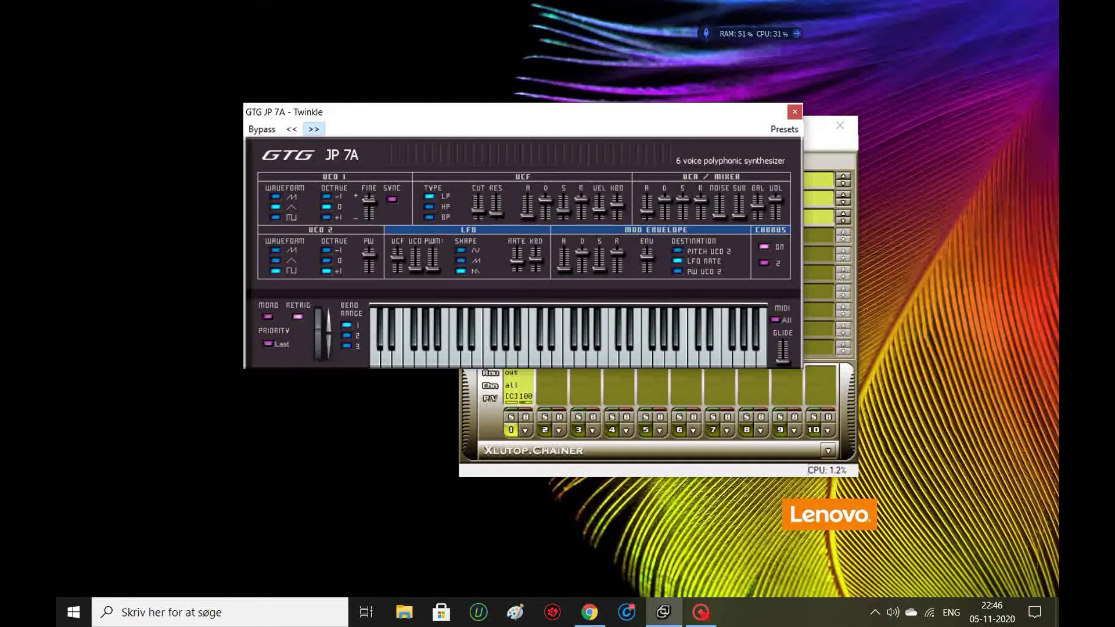
left_click(314, 129)
left_click(314, 129)
left_click(314, 129)
left_click(313, 129)
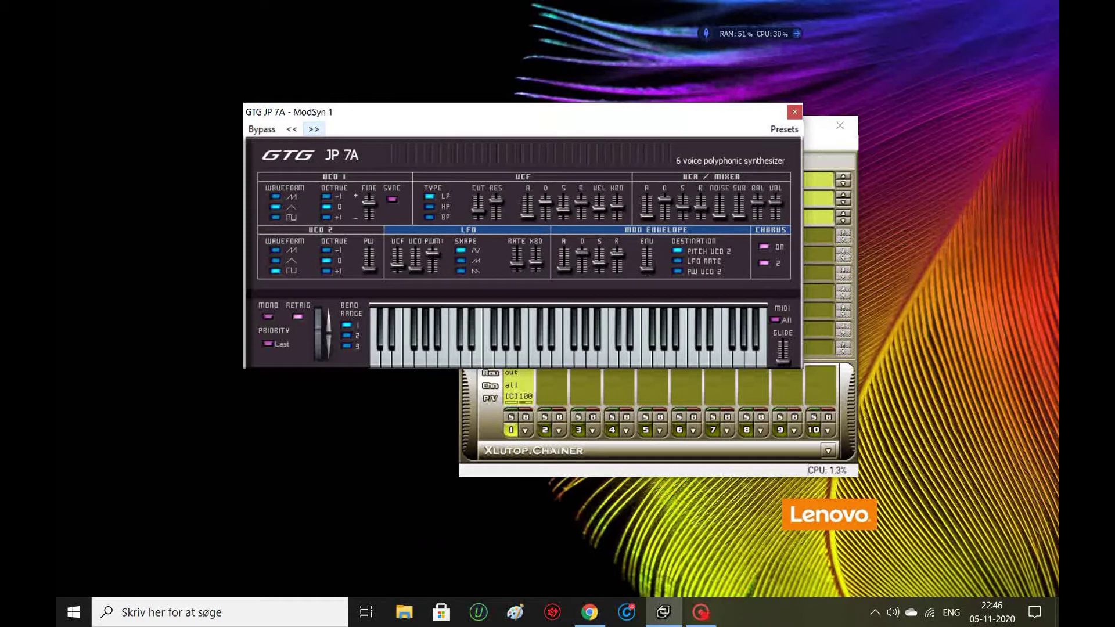
left_click(314, 129)
left_click(313, 129)
left_click(313, 129)
left_click(313, 129)
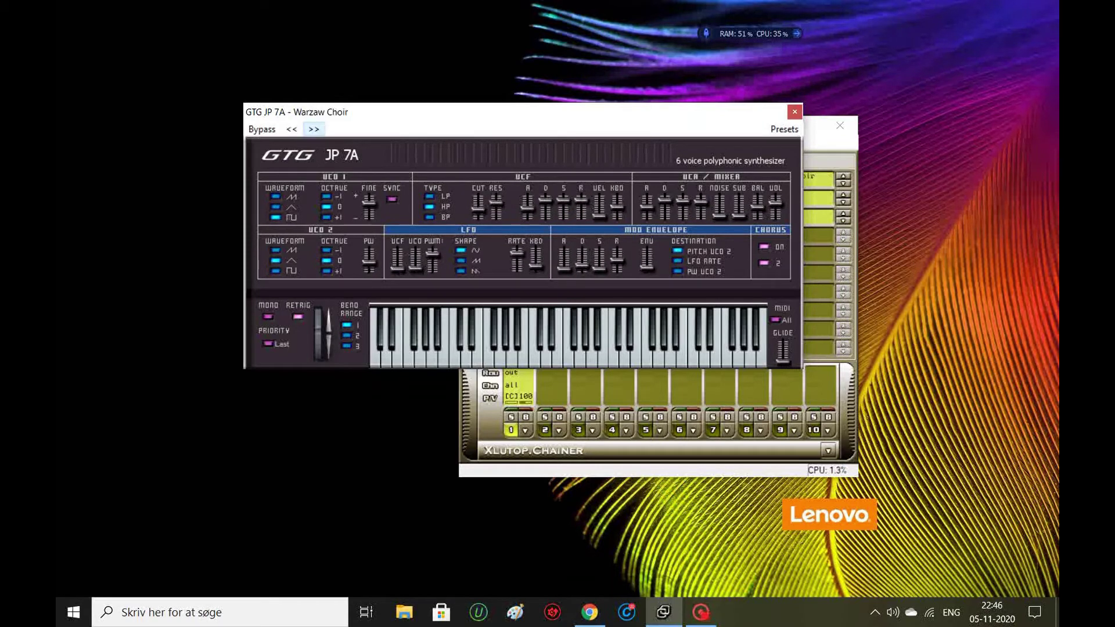
left_click(313, 129)
left_click(313, 129)
left_click(313, 129)
left_click(314, 128)
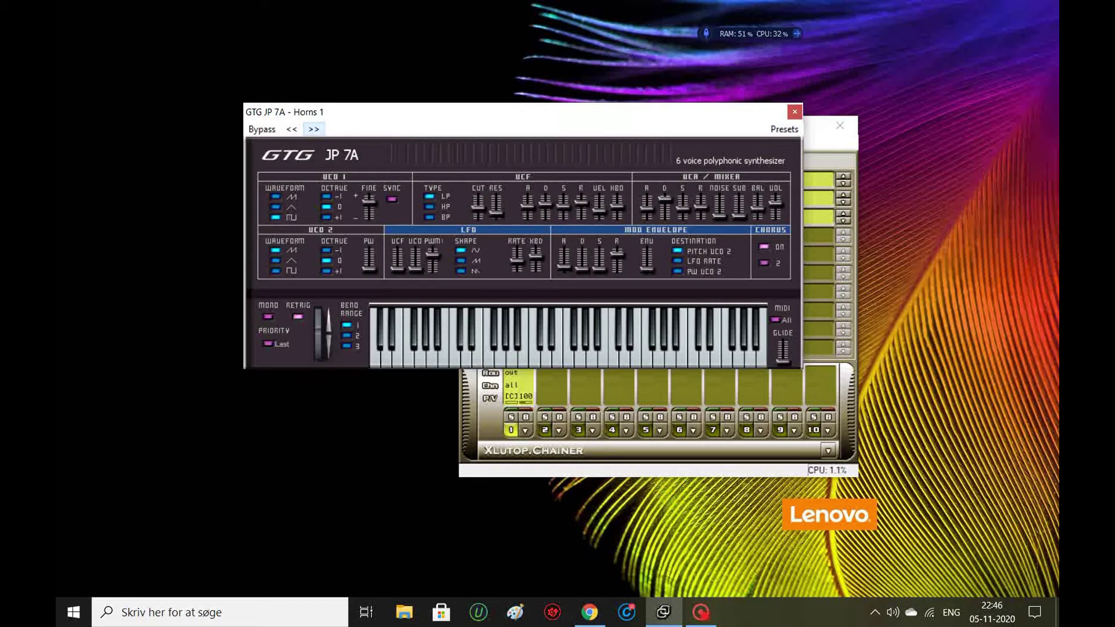
left_click(314, 129)
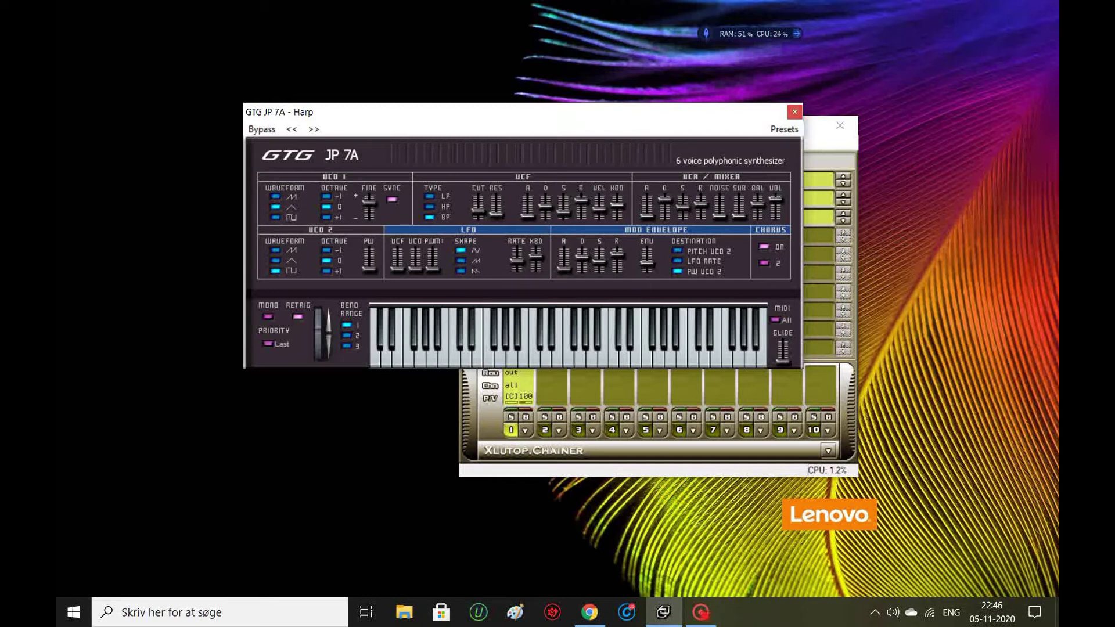
left_click(794, 112)
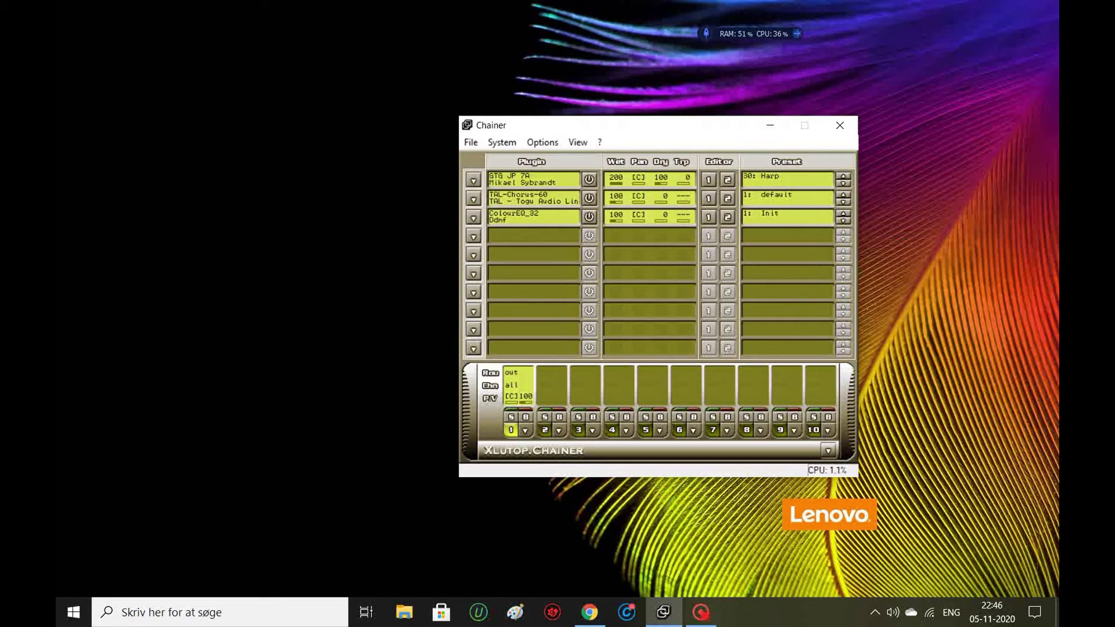
Set the ColourEQ_32 gains to 3.6 dB at 84 Hz, 2.1 dB at 444 Hz, 2.9 dB at 909 Hz, 11.3 dB at 4794 Hz and 7.0 dB at 9809 Hz.
left_click(709, 216)
left_click_drag(158, 198, 158, 218)
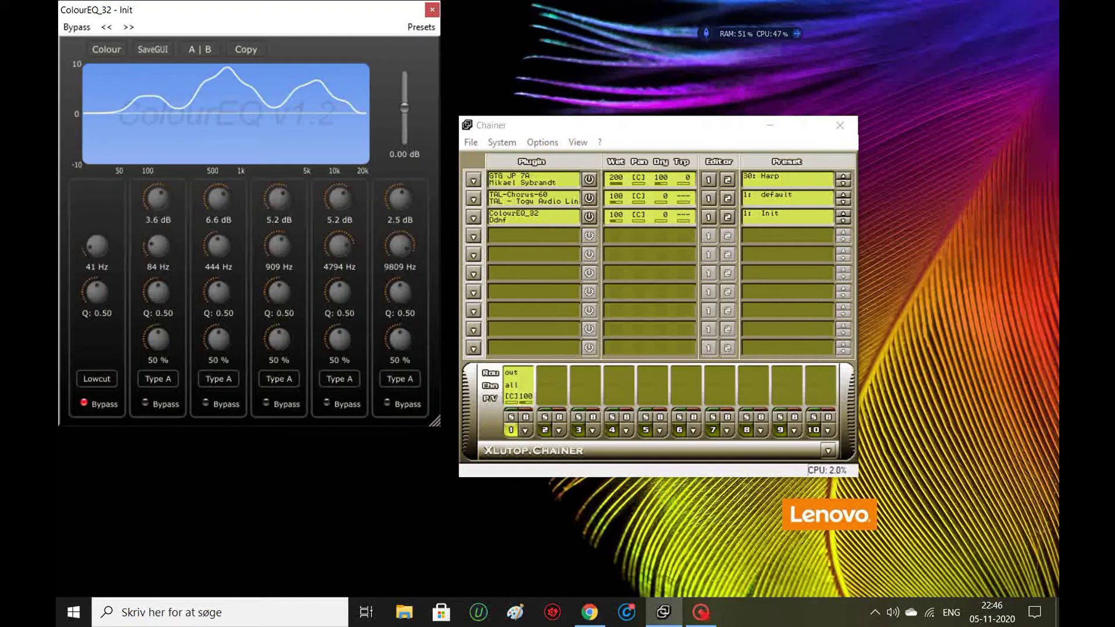
left_click_drag(340, 198, 339, 180)
left_click_drag(400, 198, 400, 185)
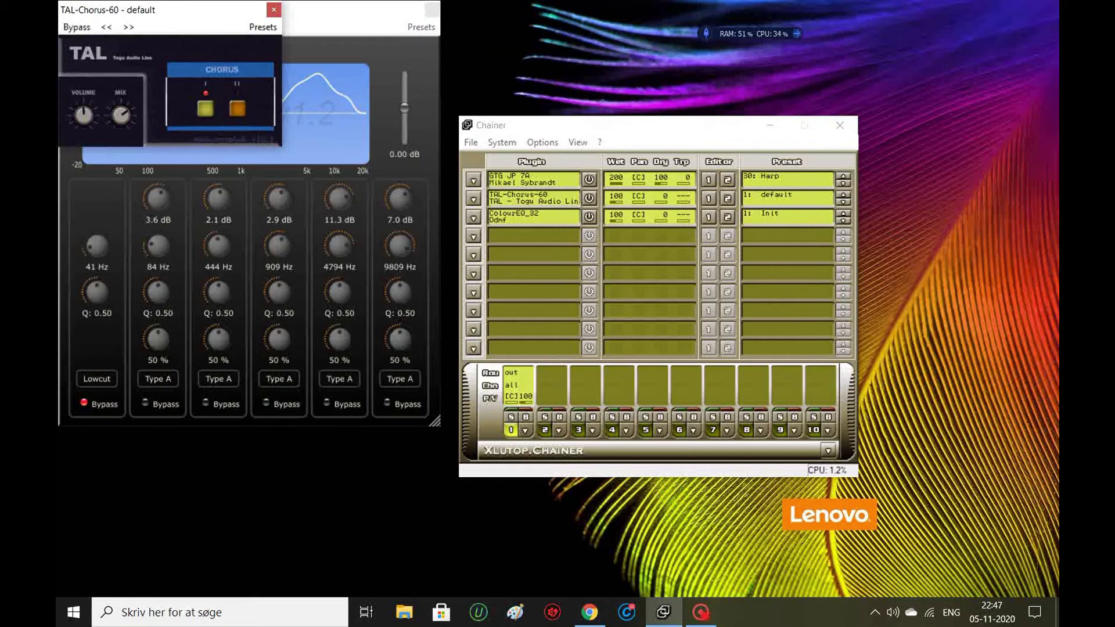
Lower the mix amount of TAL-Chorus-60, and close the chorus and equalizer editors.
left_click_drag(121, 114, 120, 133)
left_click(273, 9)
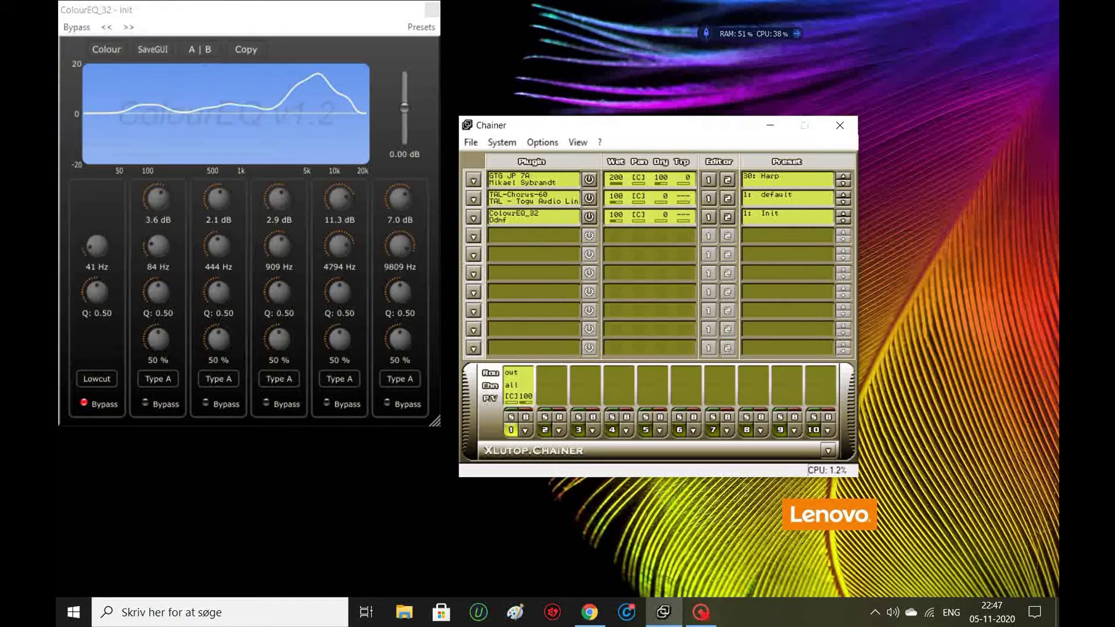
left_click(432, 10)
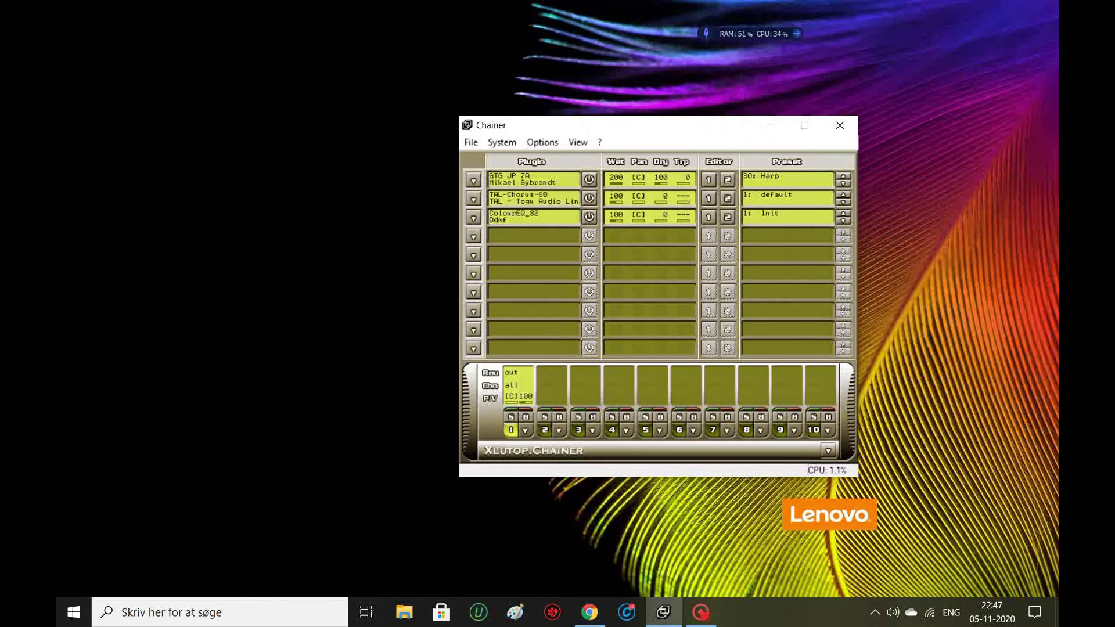
Load the GDelay delay effect, without Automap, in the fourth plugin slot.
left_click(473, 236)
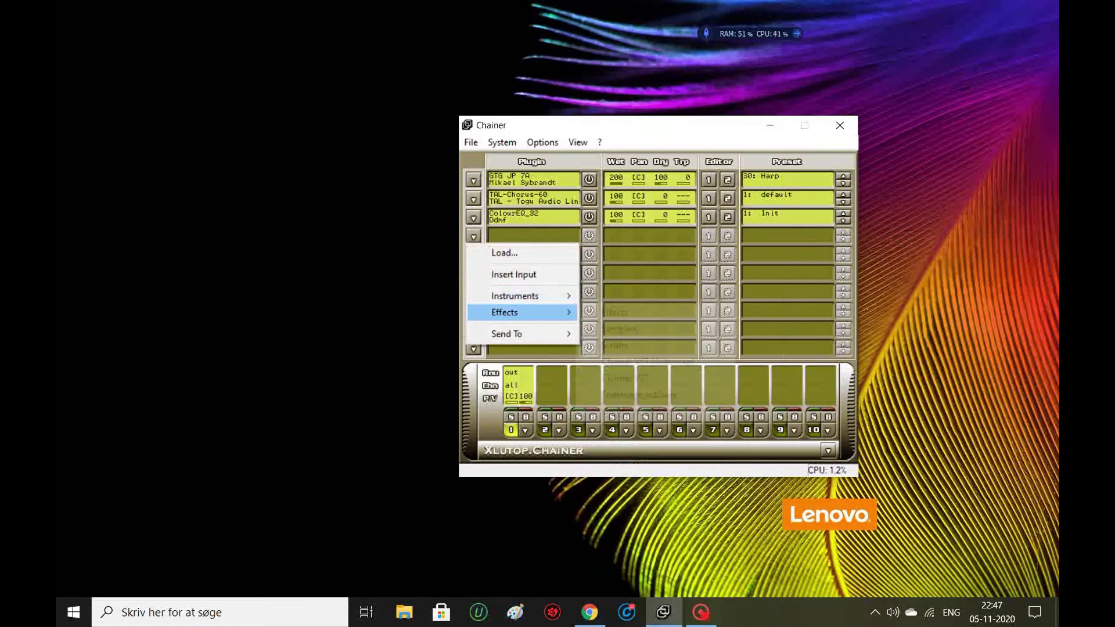
mouse_move(505, 313)
mouse_move(614, 313)
mouse_move(772, 304)
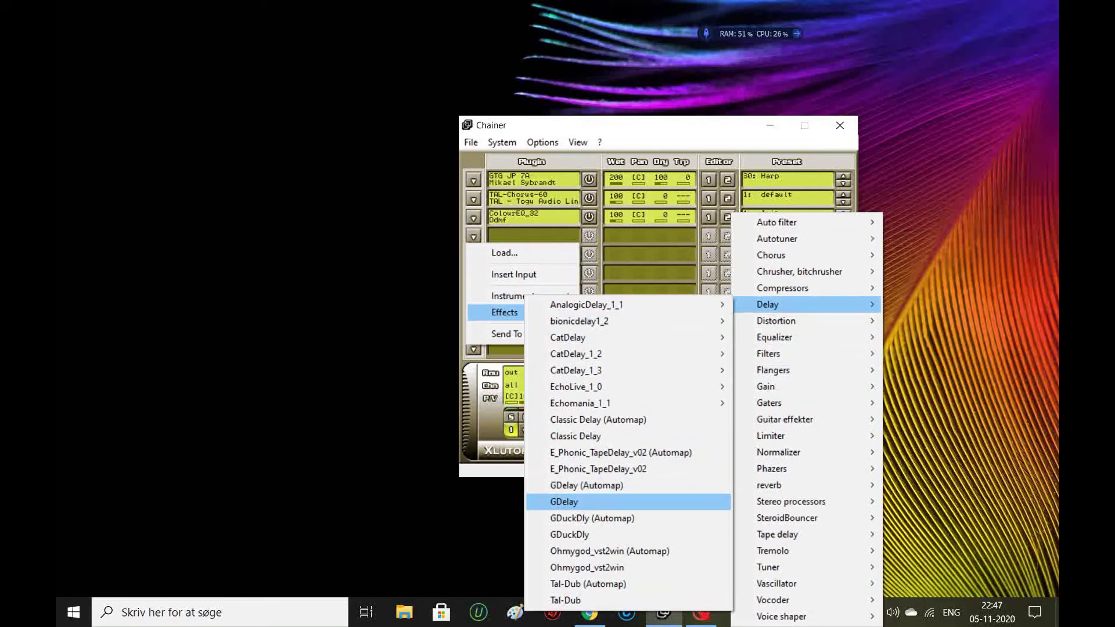
left_click(564, 502)
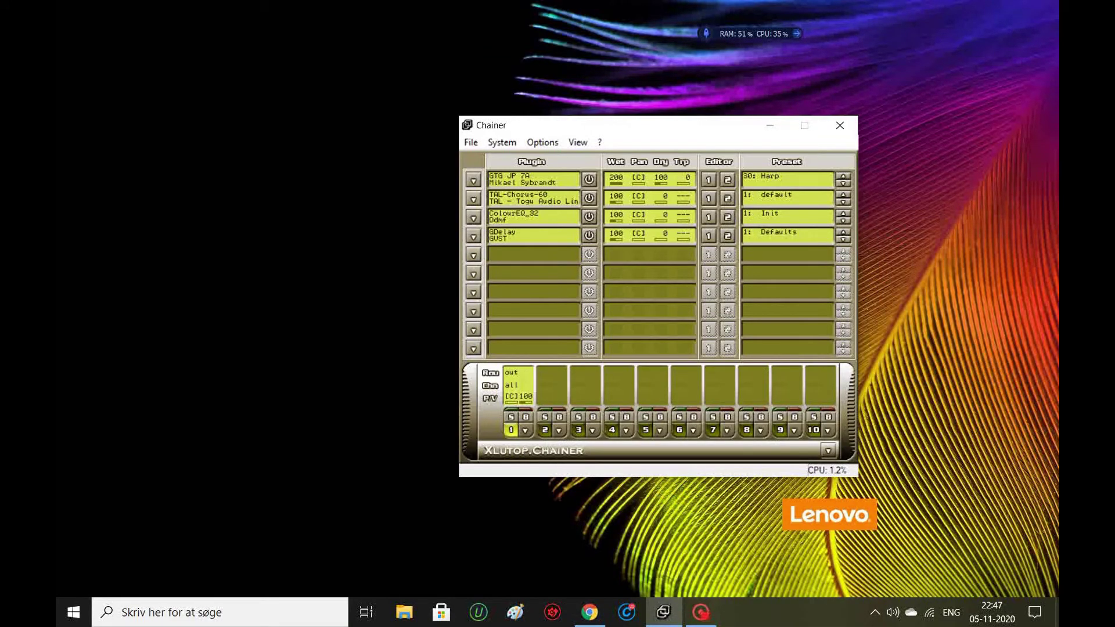
Set GDelay's feedback to about -5.2 dB, effect level to -5.5 dB and delay time to 1224.6 ms.
left_click(709, 236)
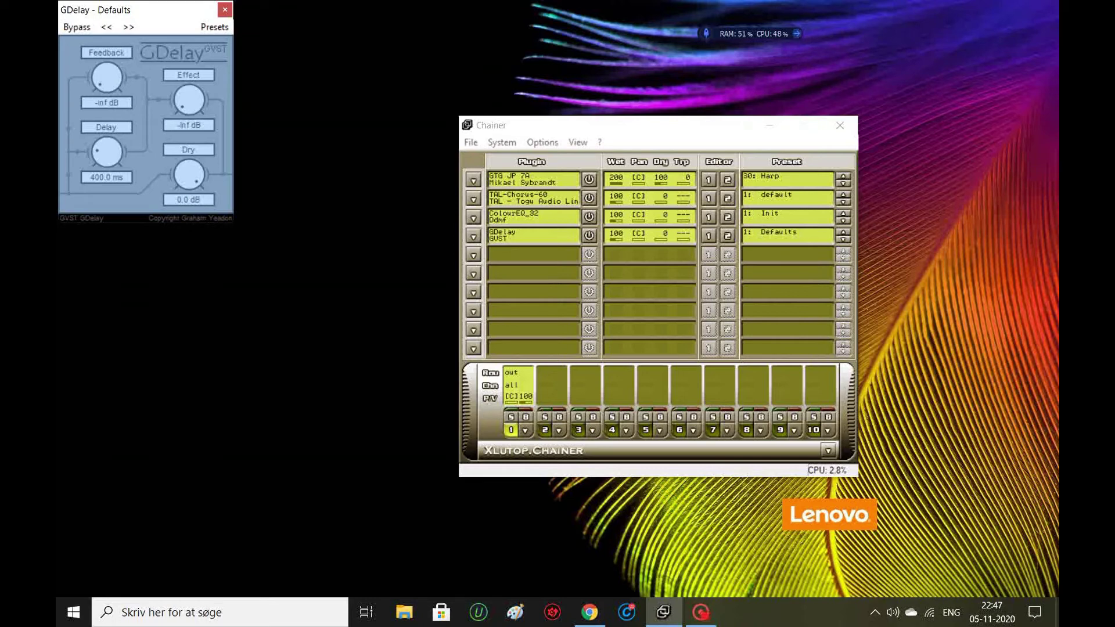
left_click_drag(107, 78, 107, 42)
left_click_drag(189, 100, 189, 66)
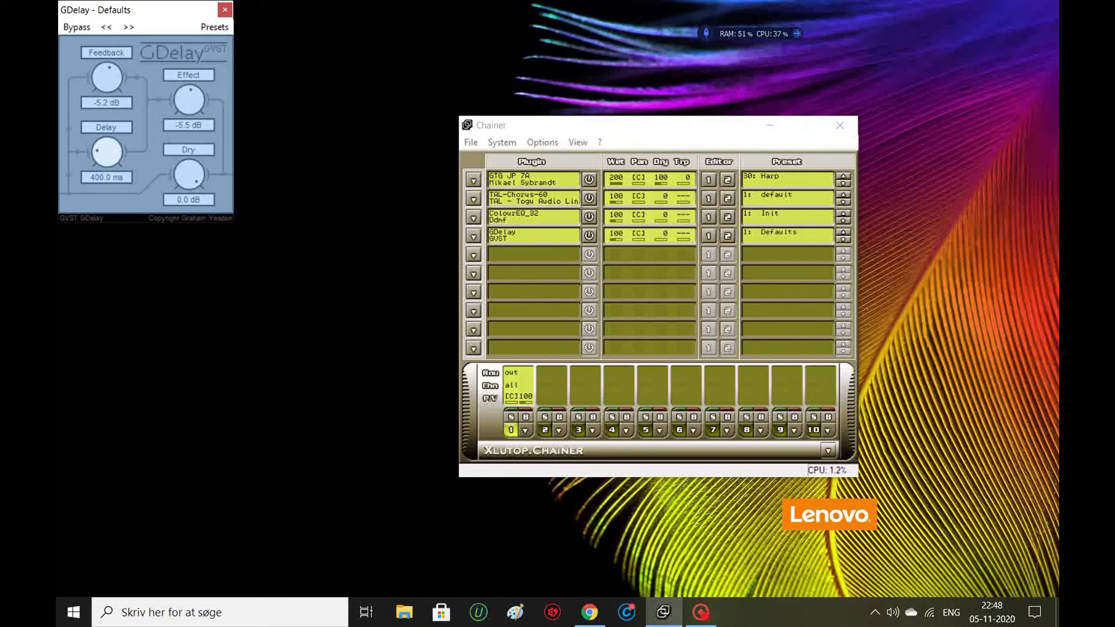
left_click_drag(107, 151, 107, 117)
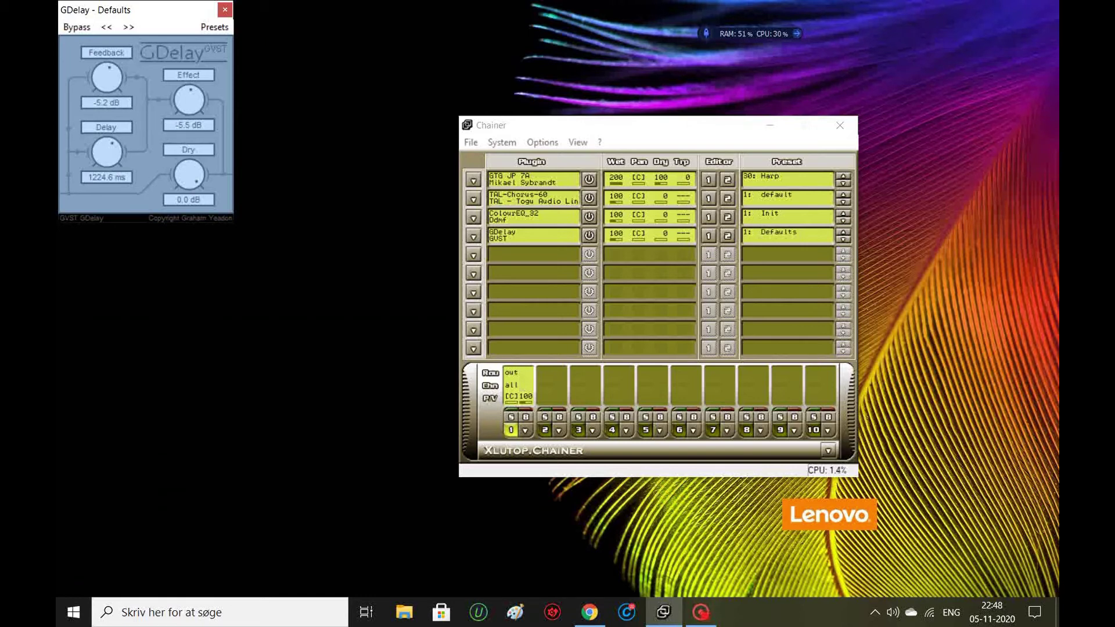
Load the TAL-Reverb-2 (Automap) reverb in the fifth plugin slot and close its editor.
left_click(473, 255)
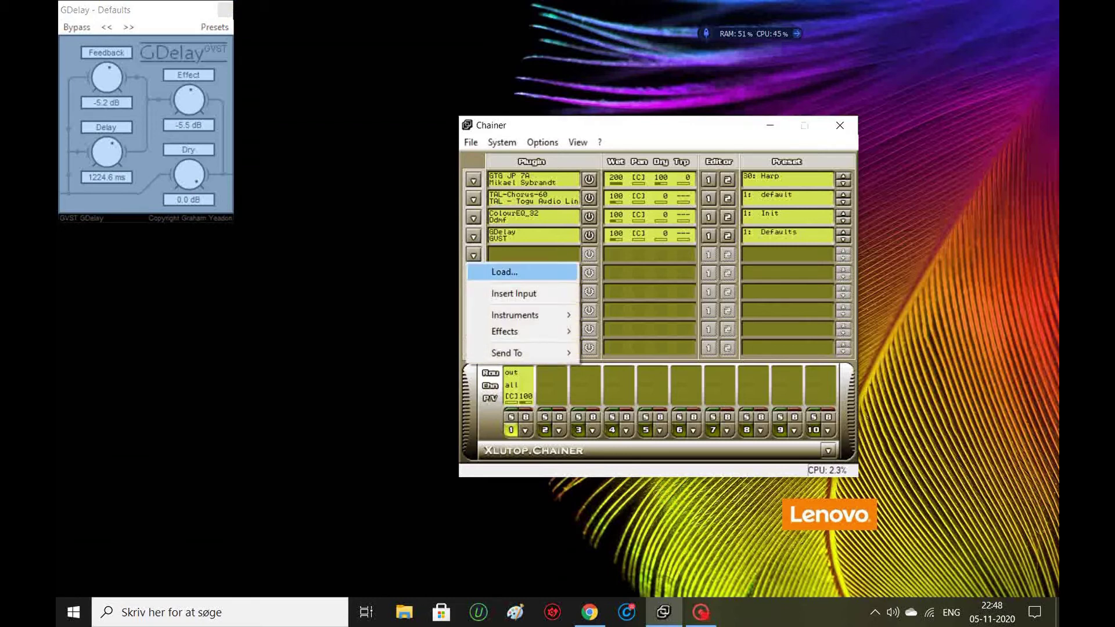
mouse_move(511, 331)
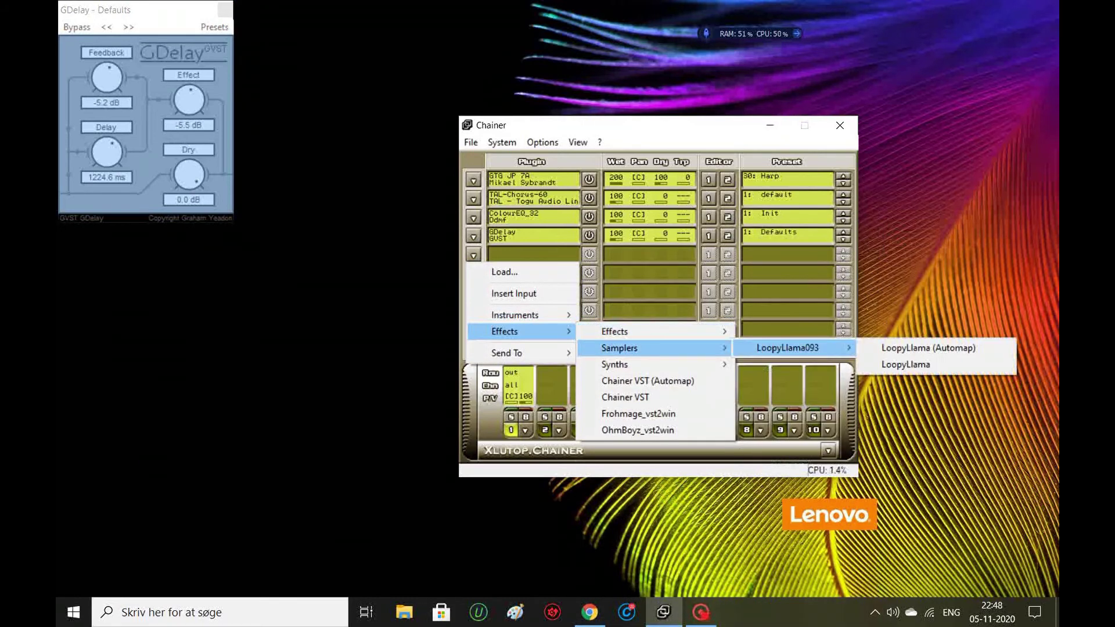
mouse_move(638, 331)
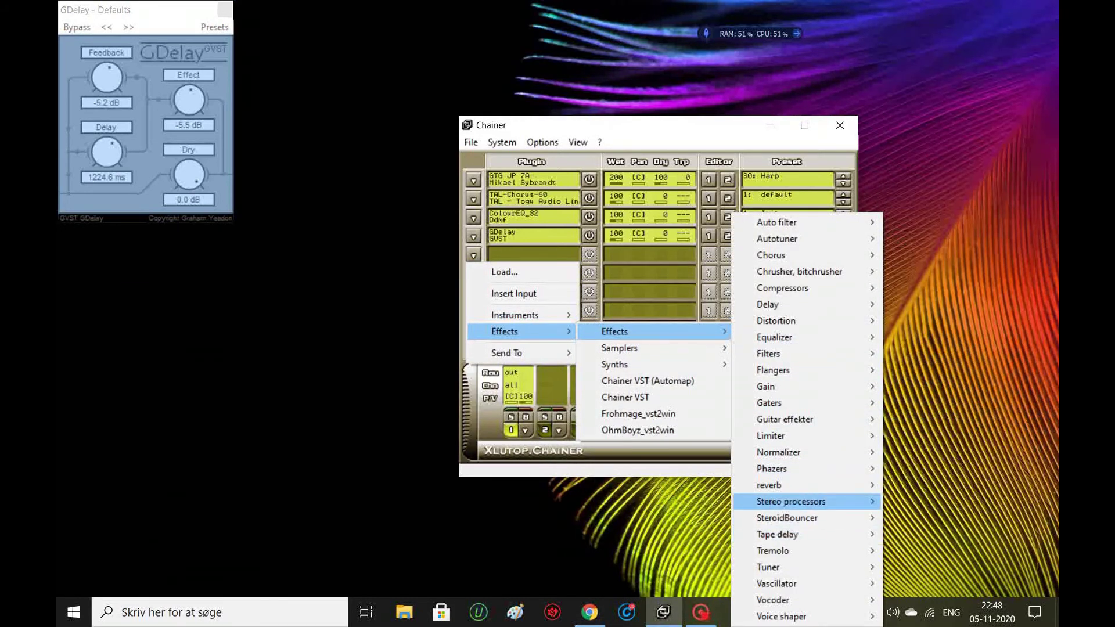
mouse_move(769, 484)
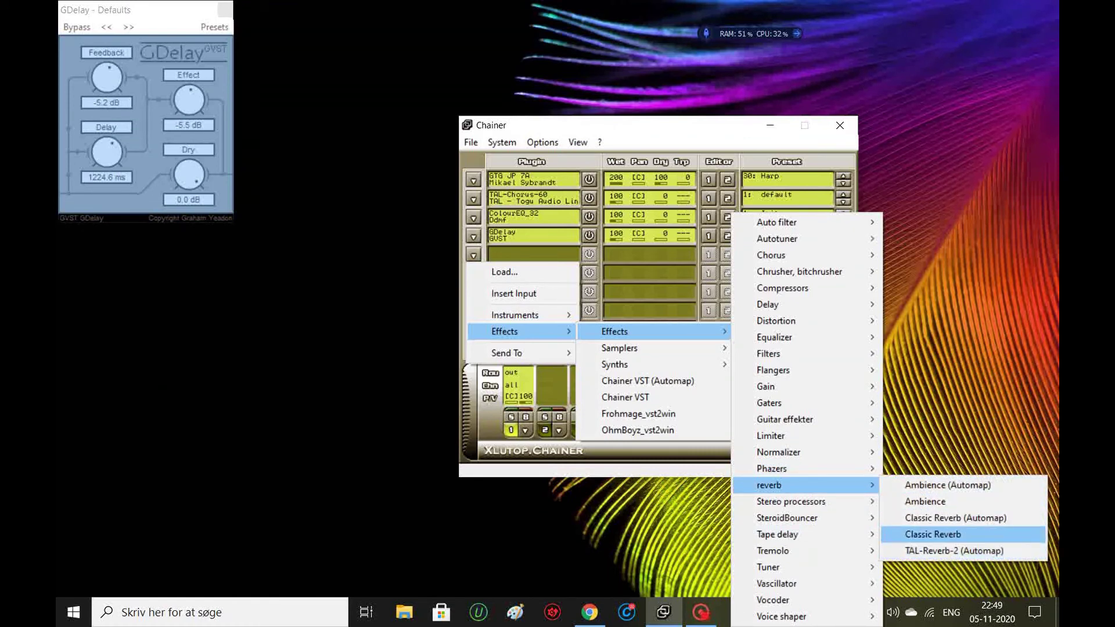
left_click(954, 550)
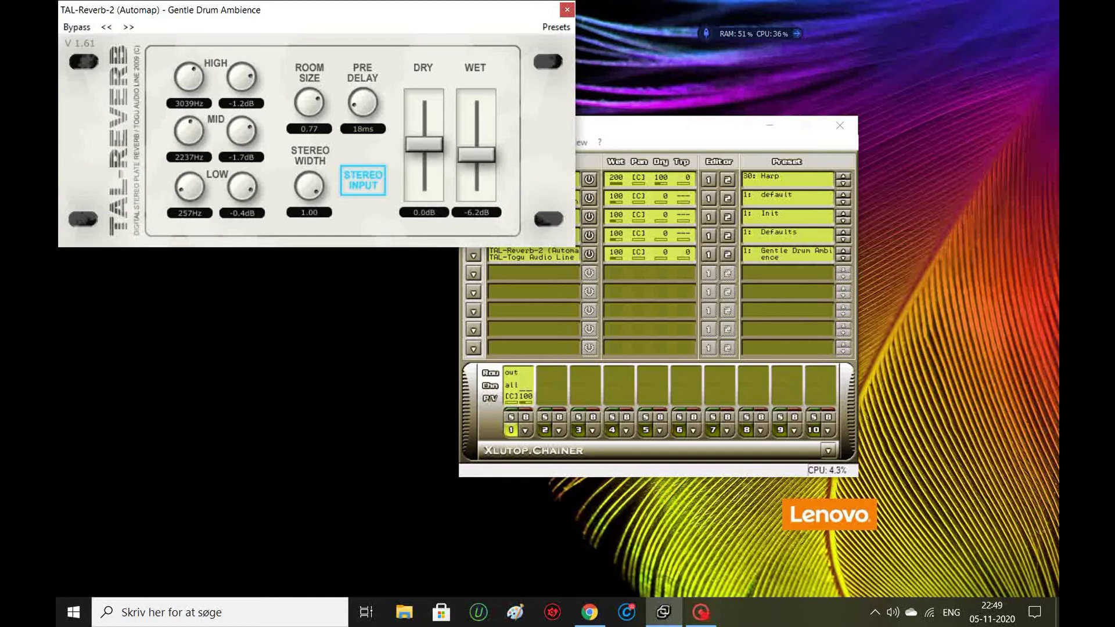
left_click(568, 10)
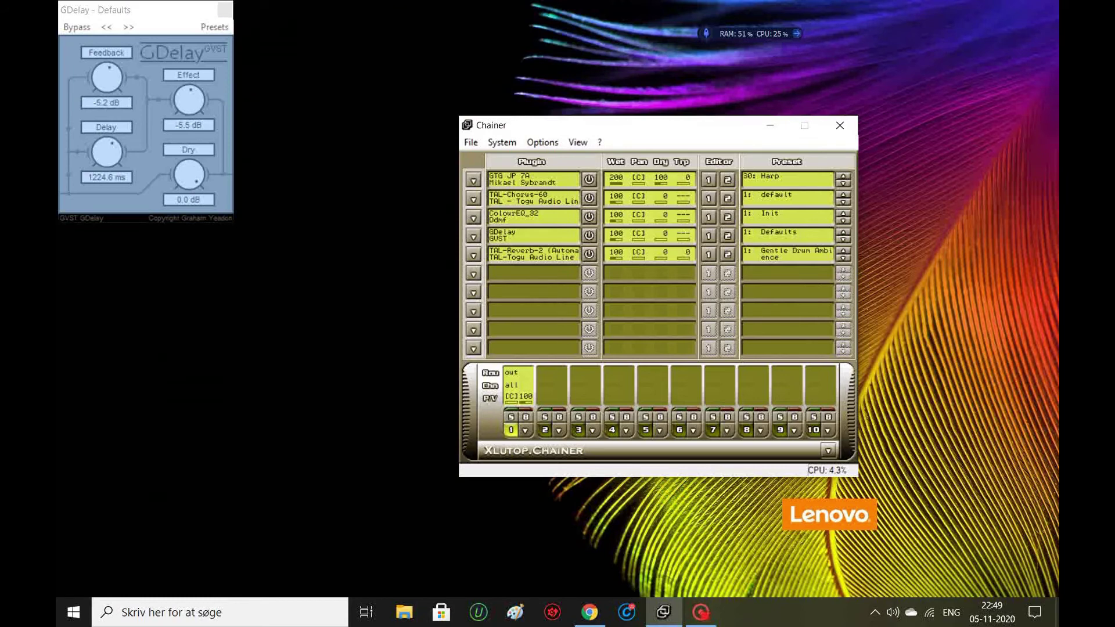
Switch the GTG JP 7A preset to AnalogStringer, view it in the synth editor, and close the synth and GDelay editors.
left_click(788, 177)
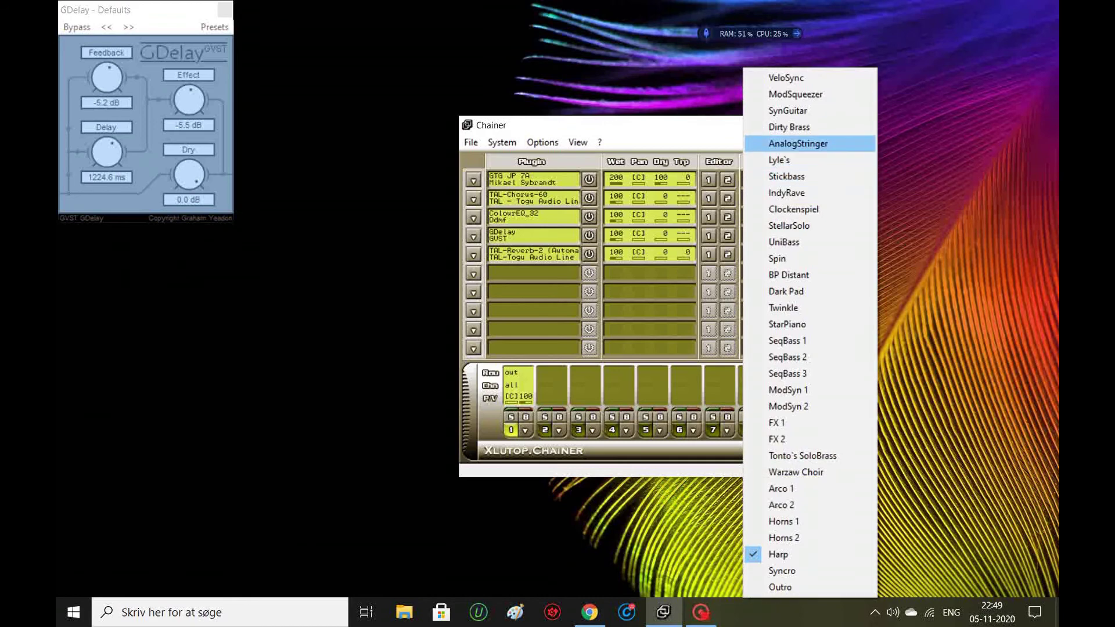
left_click(784, 144)
left_click(709, 180)
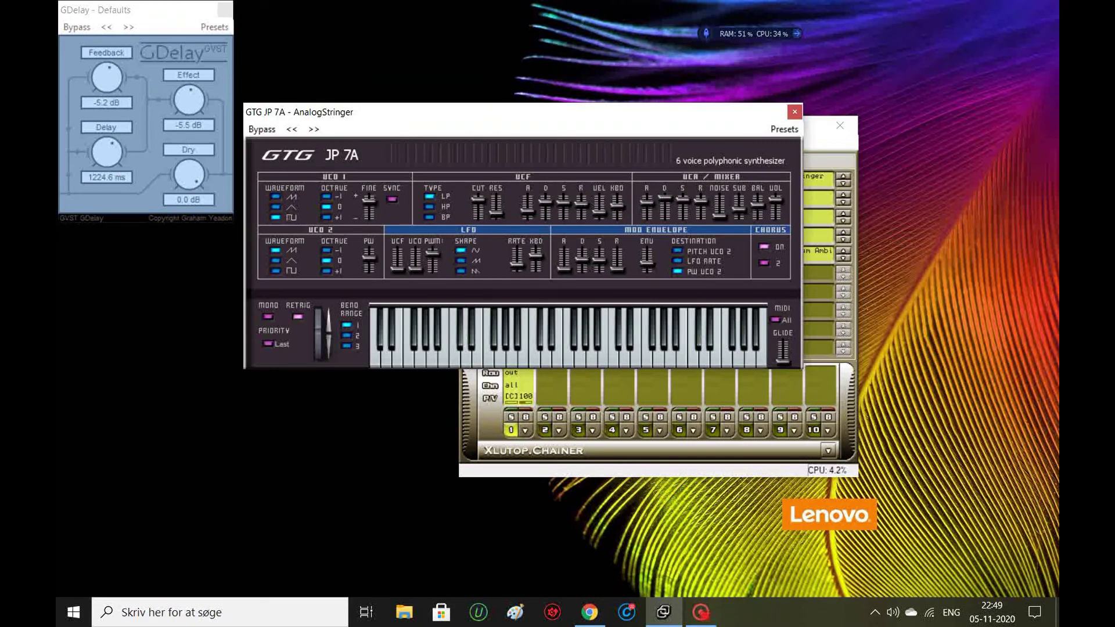
left_click(794, 111)
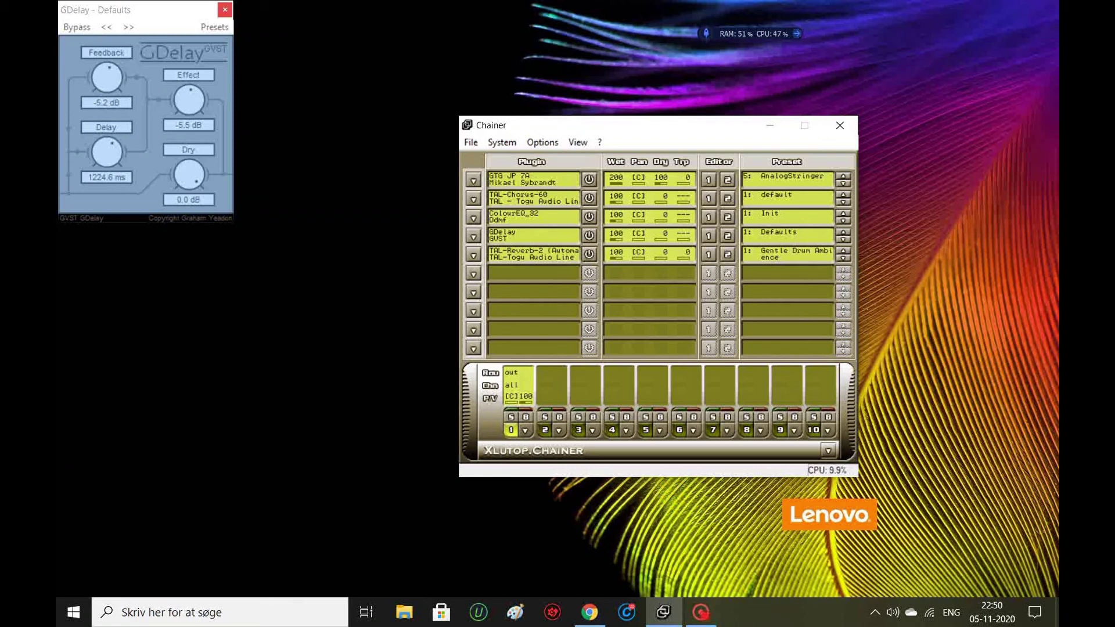
left_click(225, 10)
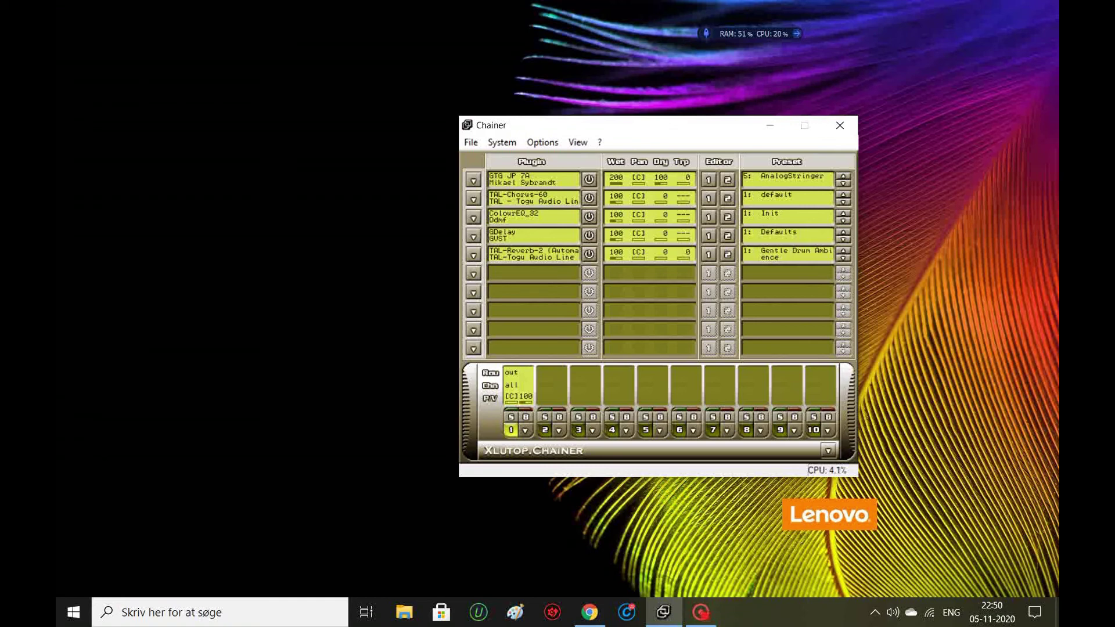
key("ctrl+r")
key("ctrl+r")
key("ctrl+p")
key("alt+f")
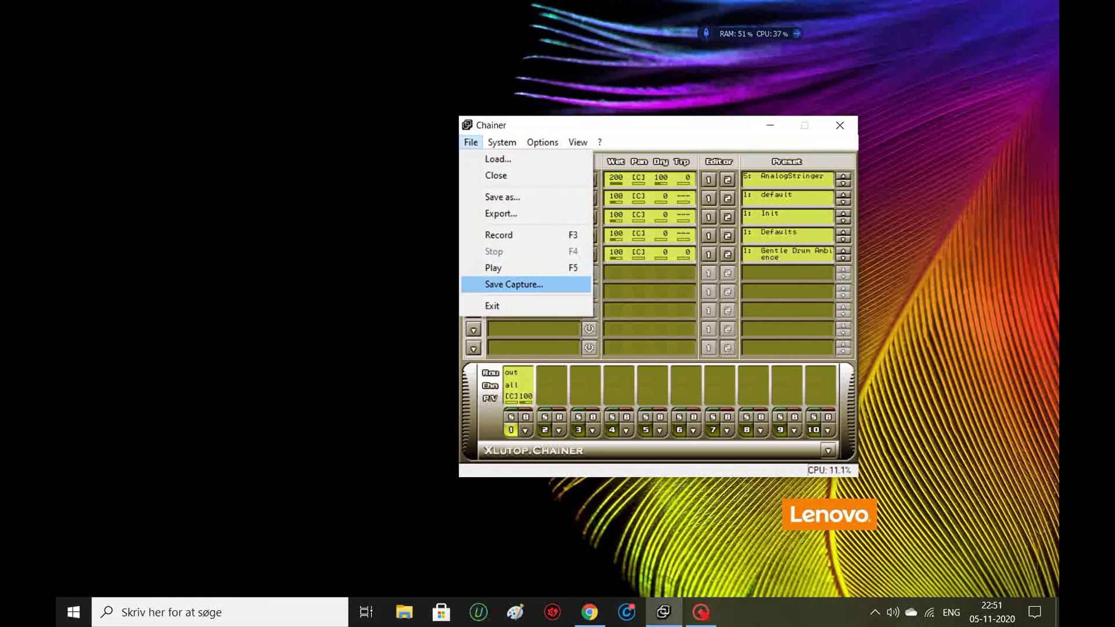
key("Up")
key("Up")
key("Up")
key("Up")
key("Up")
key("Up")
key("Up")
key("Left")
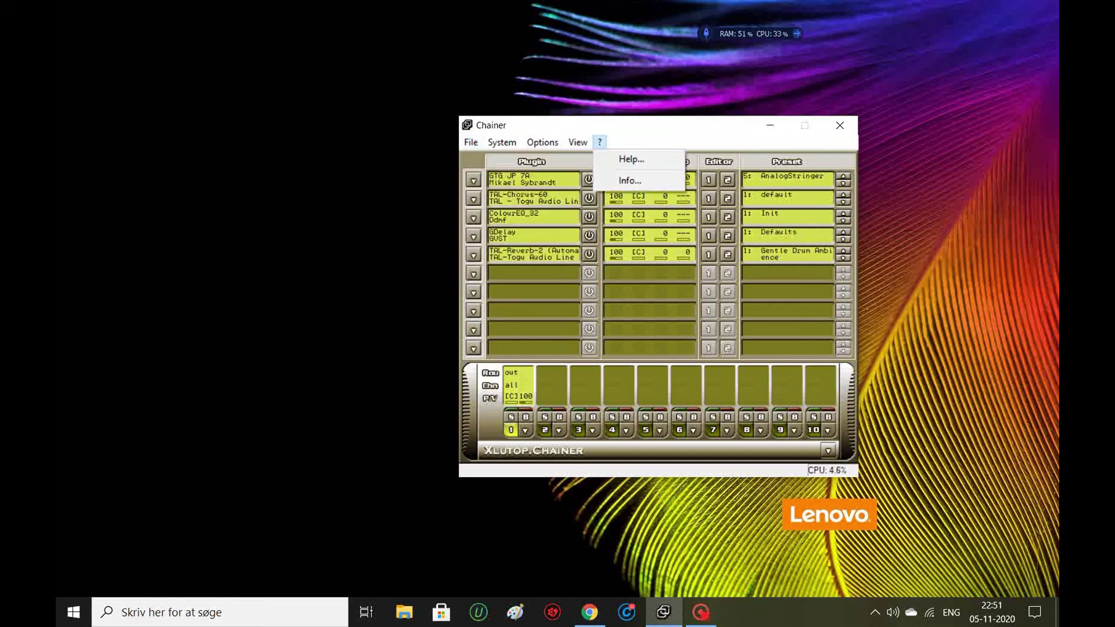
key("Escape")
key("Escape")
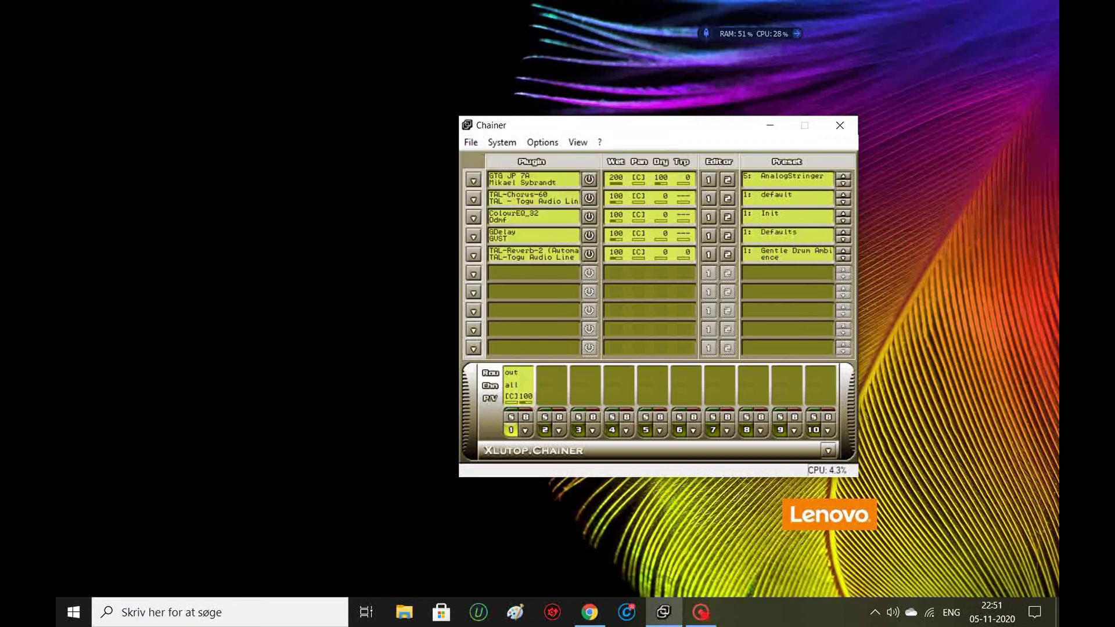